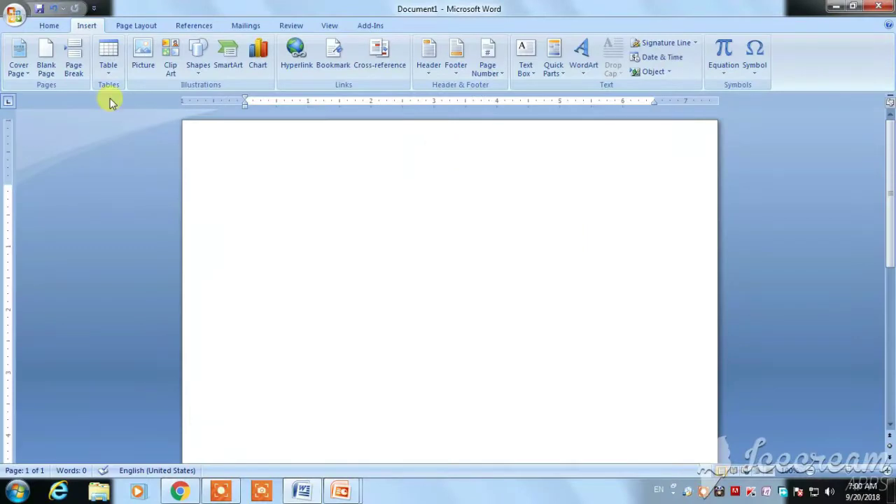
Insert a table with 5 columns and 8 rows into the blank document
{"action": "left_click", "coordinate": [109, 69]}
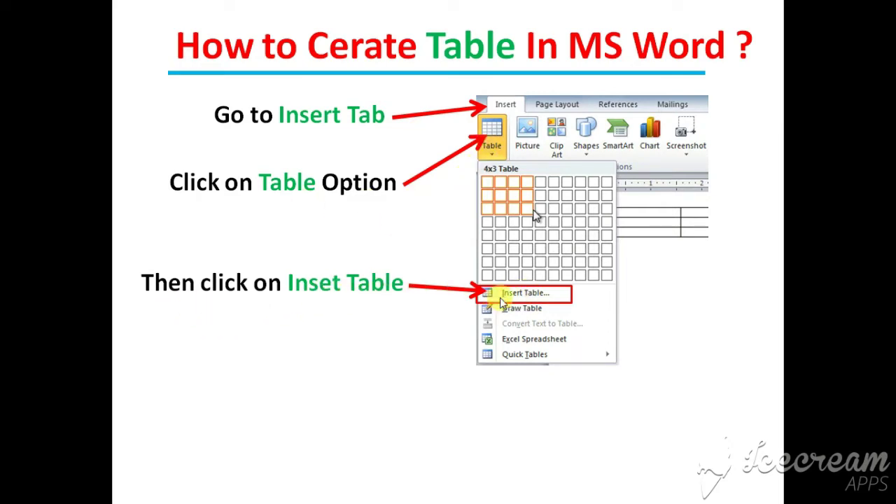
{"action": "key", "text": "alt+Tab"}
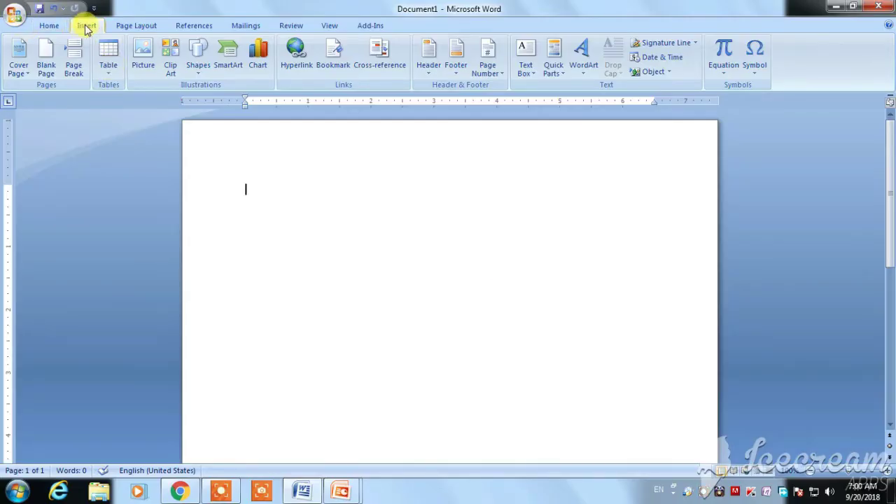
{"action": "left_click", "coordinate": [109, 70]}
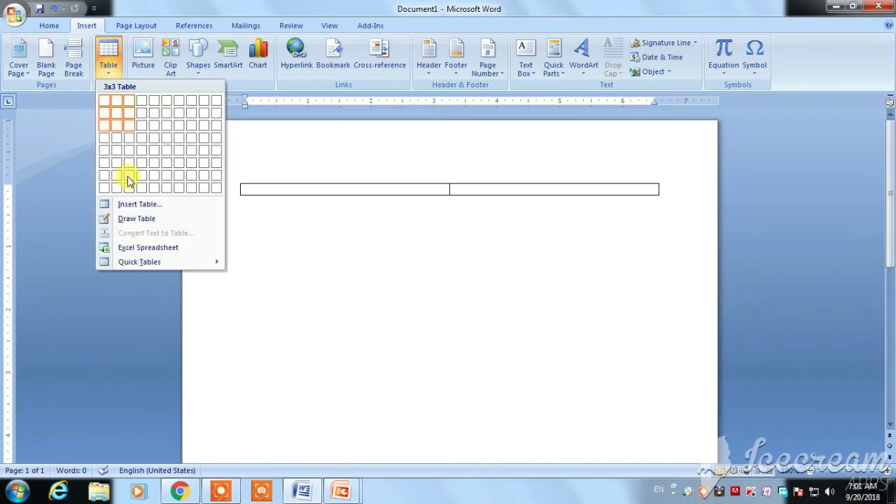
{"action": "left_click", "coordinate": [170, 205]}
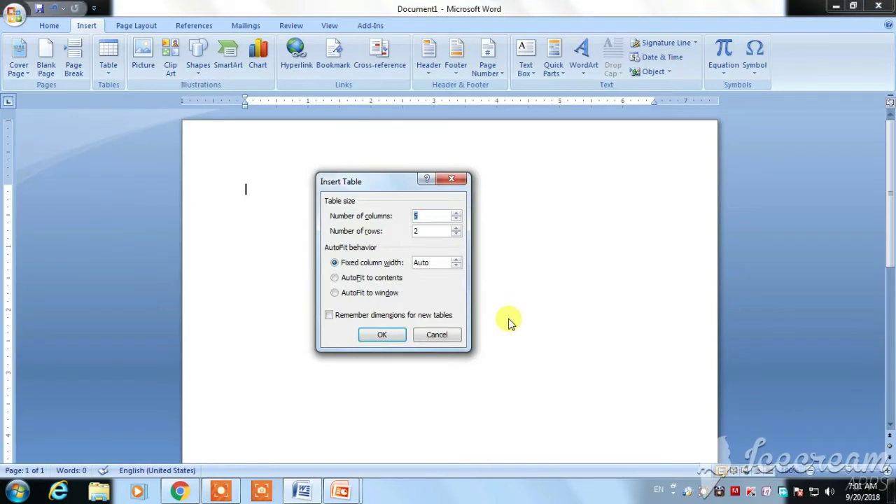
{"action": "key", "text": "alt+Tab"}
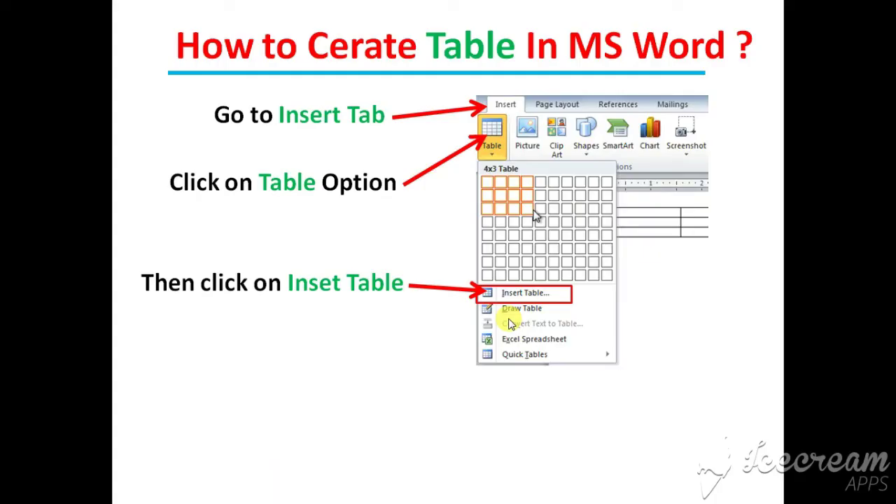
{"action": "key", "text": "Right"}
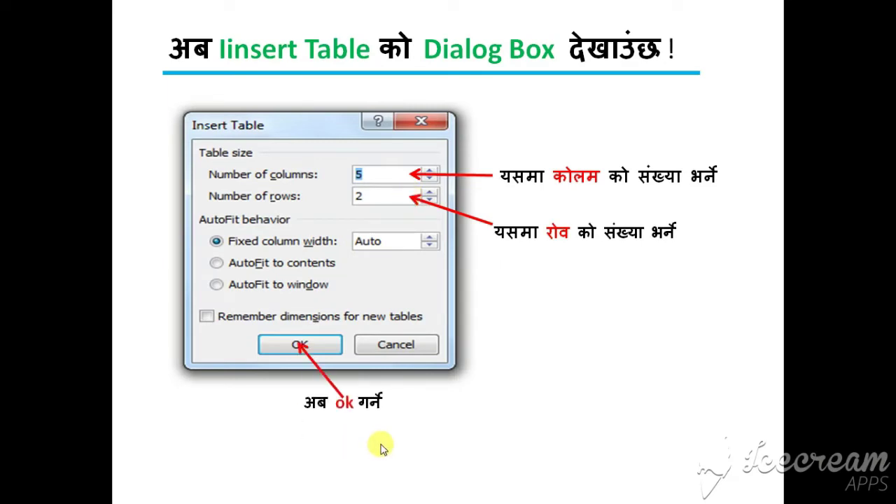
{"action": "key", "text": "alt+Tab"}
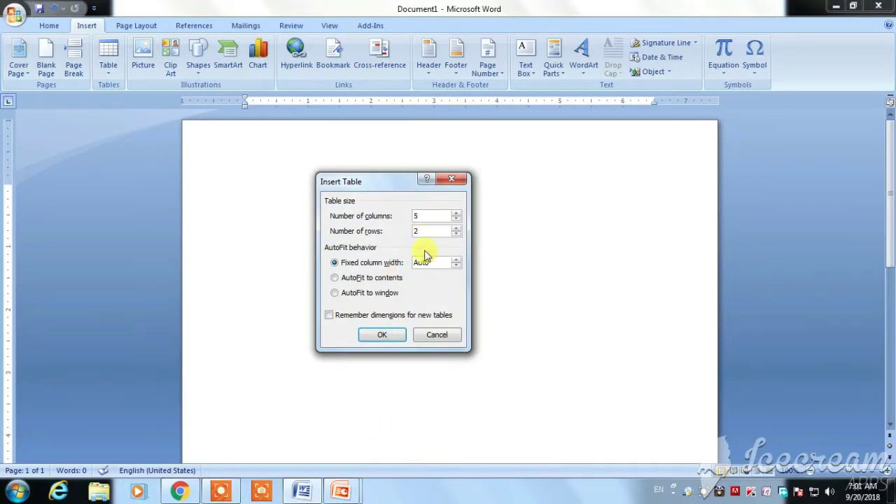
{"action": "left_click_drag", "start_coordinate": [426, 229], "coordinate": [374, 231]}
{"action": "type", "text": "8"}
{"action": "left_click", "coordinate": [389, 344]}
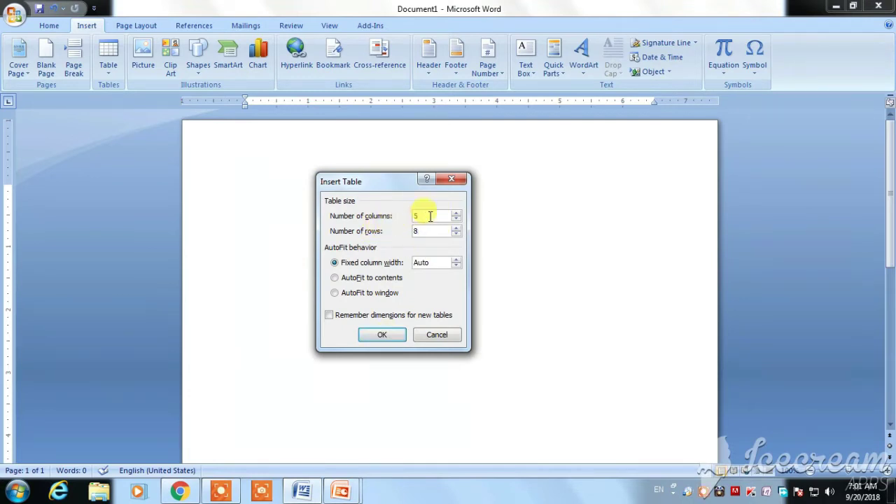
{"action": "left_click", "coordinate": [382, 335]}
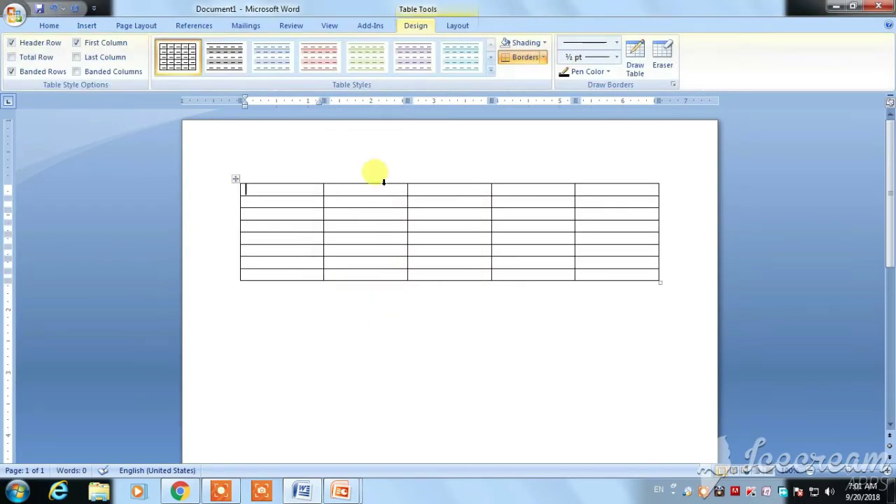
Move the whole table about 1 inch down the page
{"action": "left_click", "coordinate": [236, 180]}
{"action": "left_click_drag", "start_coordinate": [236, 180], "coordinate": [226, 253]}
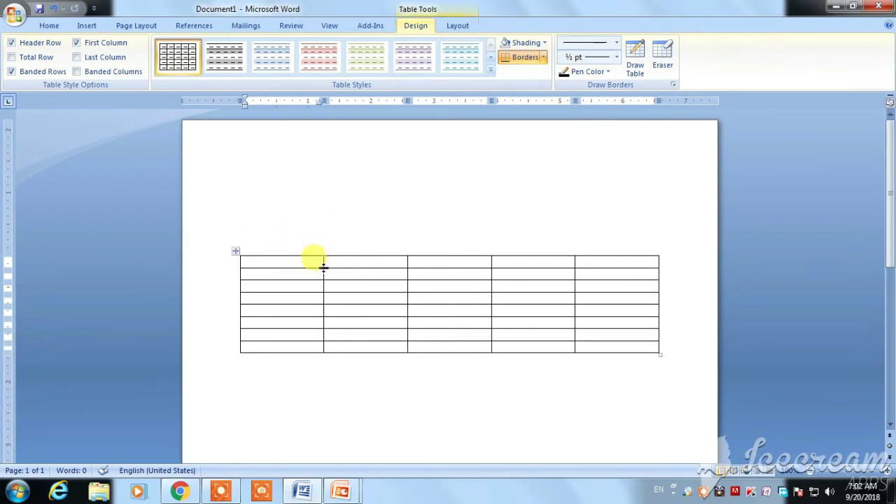
Narrow the first column to about 0.8 inch, widen the second to about 2.25 inches and make the first row slightly taller
{"action": "left_click_drag", "start_coordinate": [323, 262], "coordinate": [292, 260]}
{"action": "left_click_drag", "start_coordinate": [407, 261], "coordinate": [433, 261]}
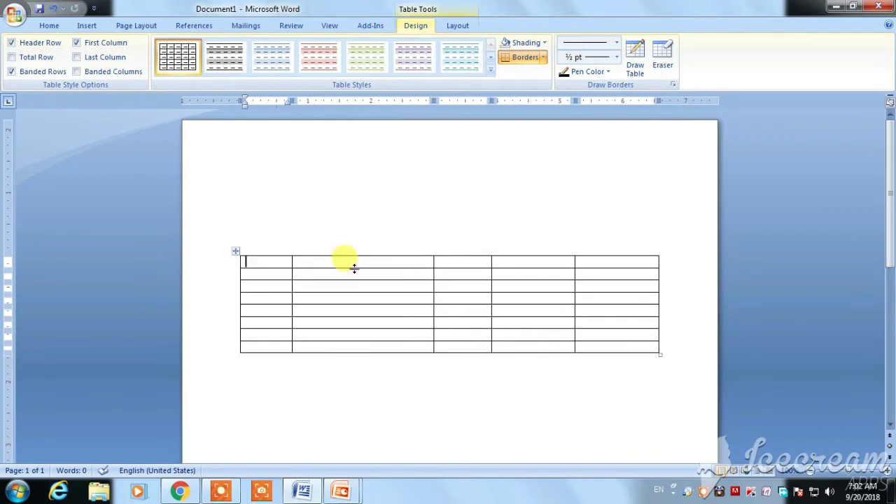
{"action": "left_click_drag", "start_coordinate": [354, 269], "coordinate": [358, 270]}
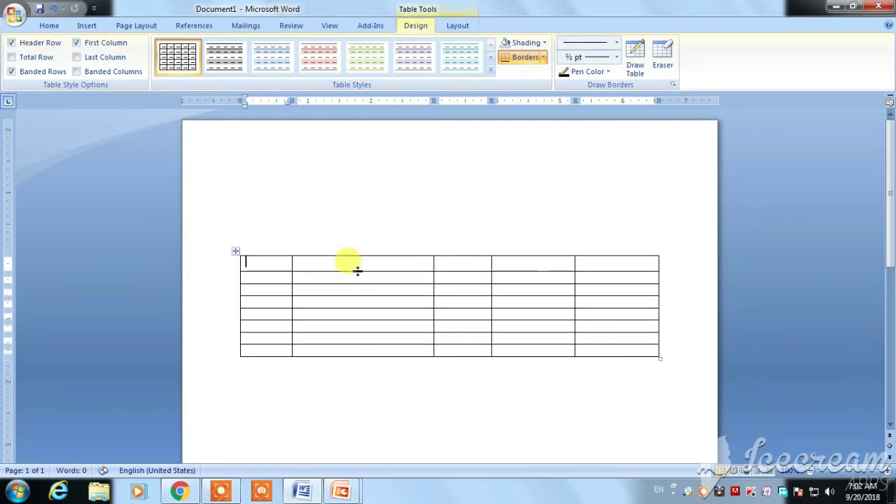
{"action": "left_click", "coordinate": [235, 251]}
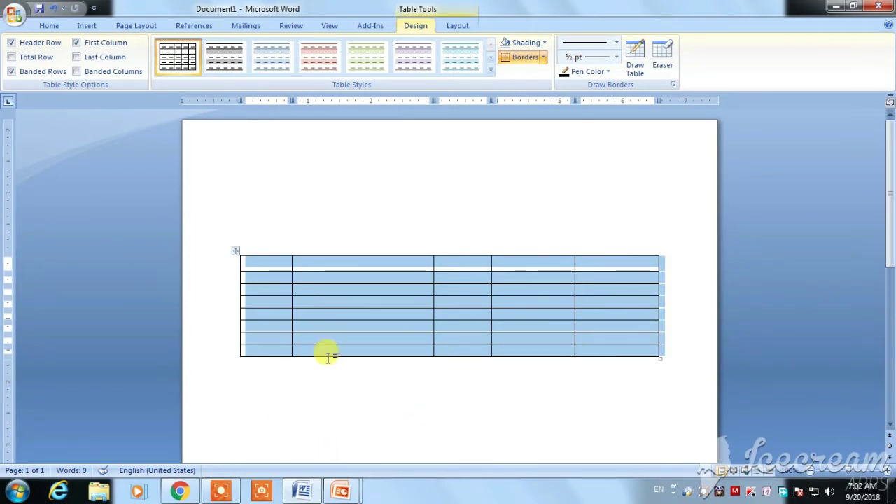
{"action": "left_click", "coordinate": [339, 261]}
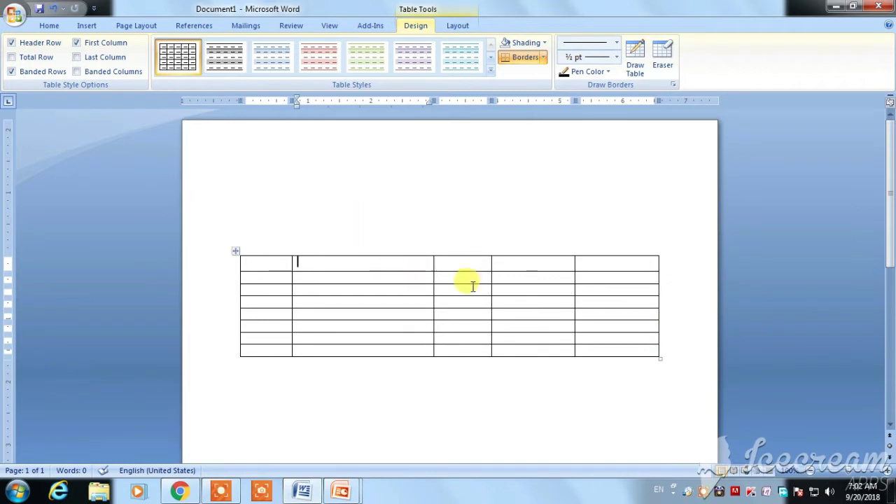
{"action": "left_click", "coordinate": [367, 243]}
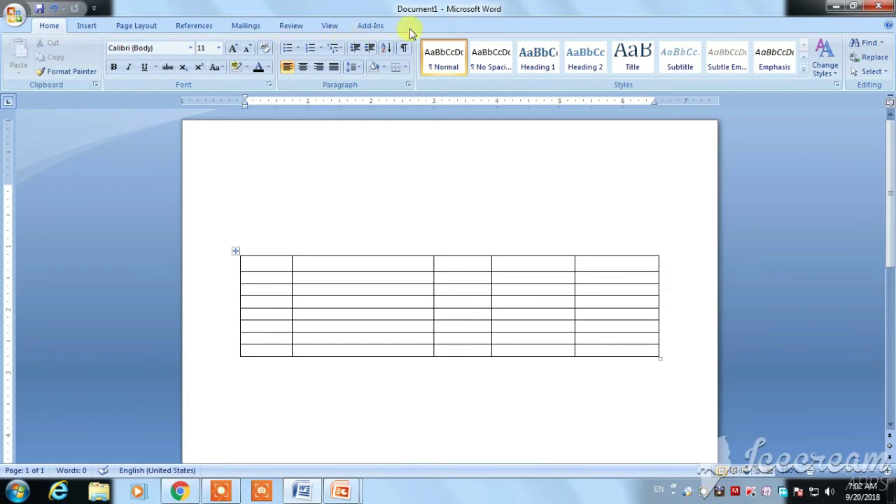
Try green and red banded built-in styles on the table, then restore the plain grid style
{"action": "left_click", "coordinate": [373, 277]}
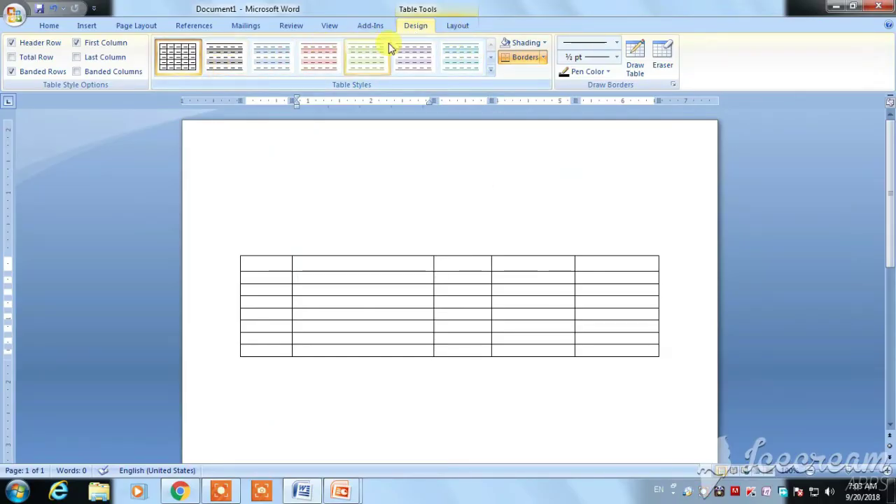
{"action": "left_click", "coordinate": [491, 73]}
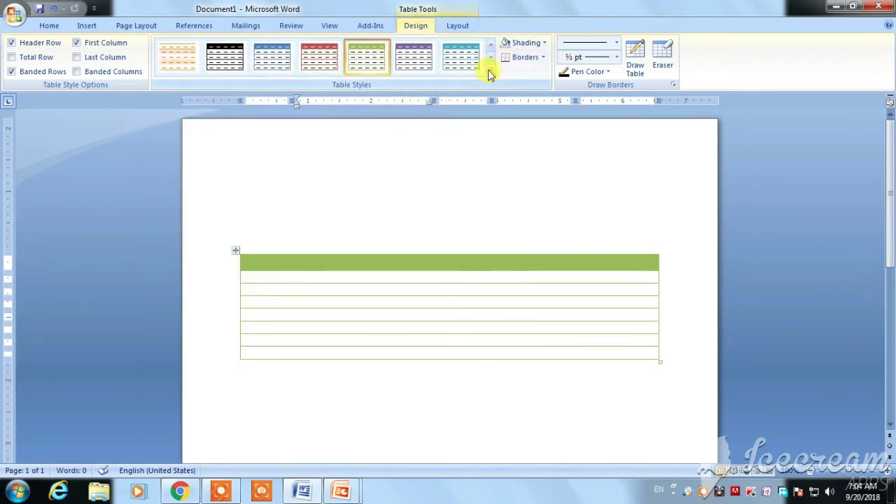
{"action": "left_click", "coordinate": [490, 69]}
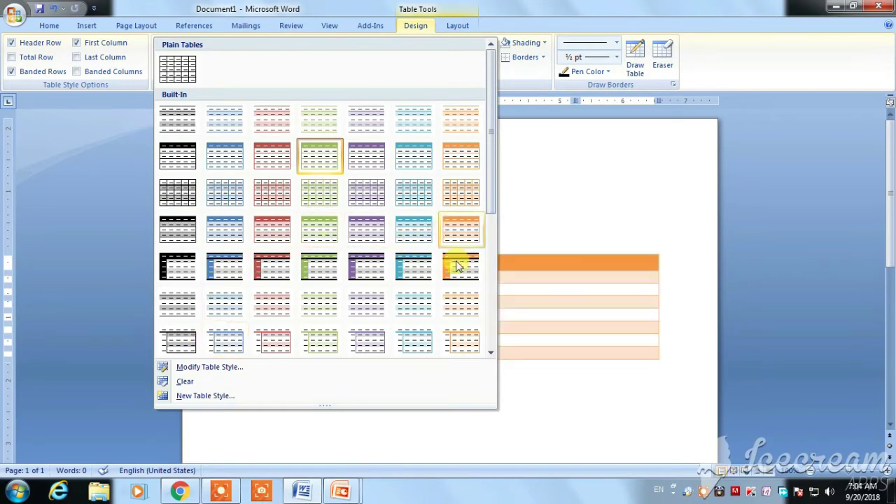
{"action": "left_click", "coordinate": [261, 340]}
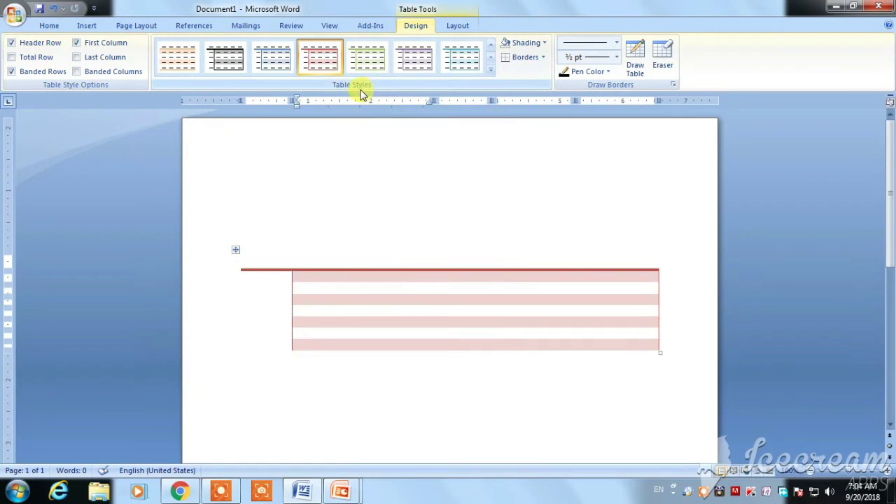
{"action": "left_click", "coordinate": [491, 73]}
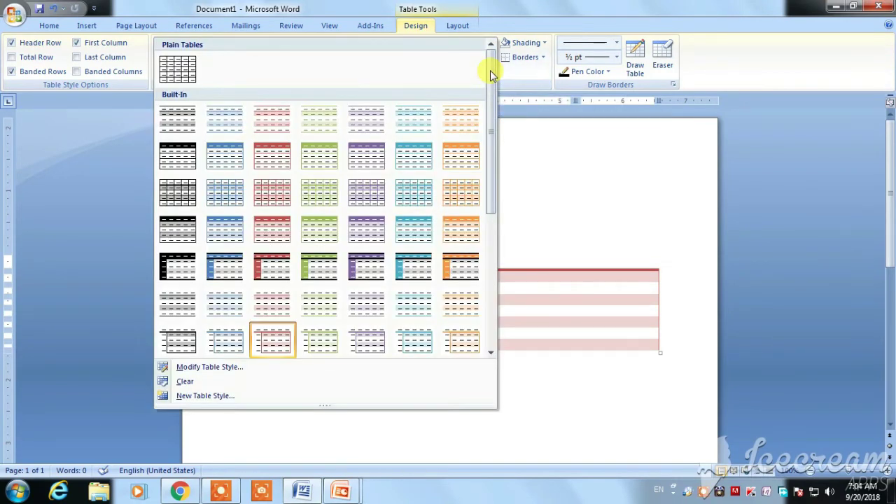
{"action": "left_click", "coordinate": [179, 67]}
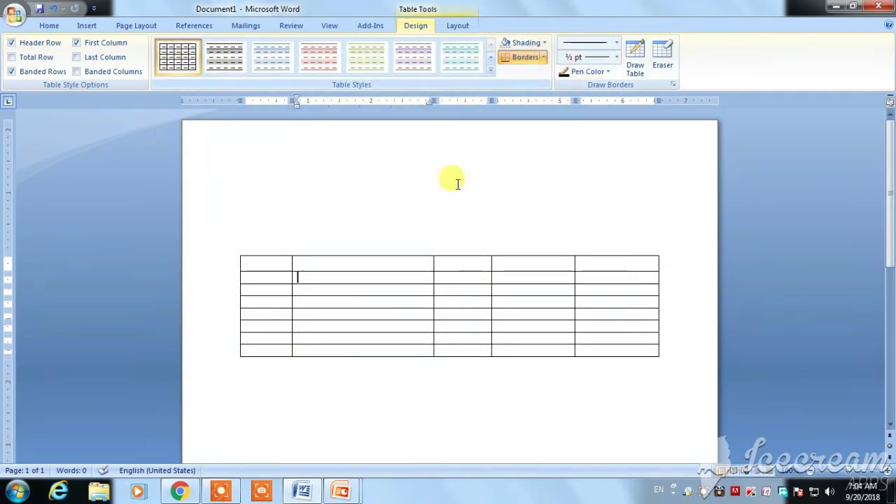
Try green shading on the table's first row, then remove it with No Color
{"action": "left_click_drag", "start_coordinate": [246, 264], "coordinate": [592, 261]}
{"action": "left_click", "coordinate": [545, 44]}
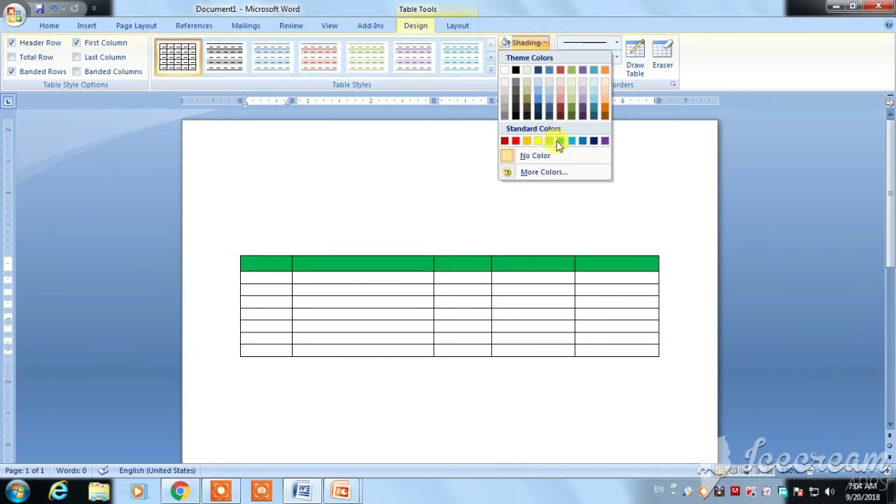
{"action": "left_click", "coordinate": [561, 141]}
{"action": "left_click", "coordinate": [545, 43]}
{"action": "left_click", "coordinate": [527, 156]}
{"action": "left_click", "coordinate": [400, 206]}
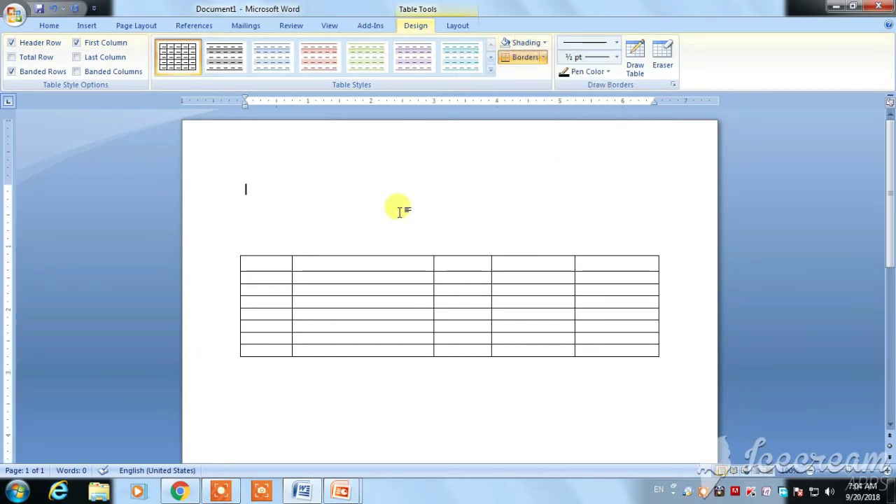
Draw the outline of a second table, about 5.5 by 1.6 inches, below the existing one with Draw Table
{"action": "left_click", "coordinate": [266, 272]}
{"action": "left_click", "coordinate": [416, 26]}
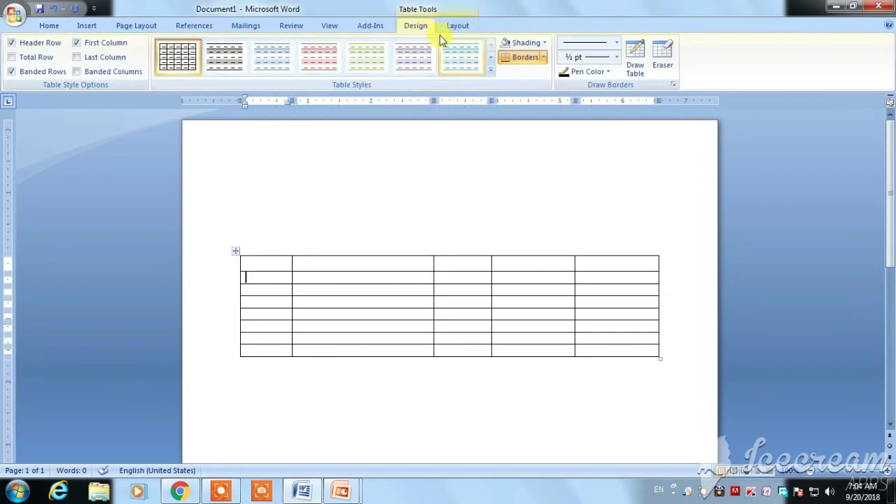
{"action": "left_click", "coordinate": [635, 65]}
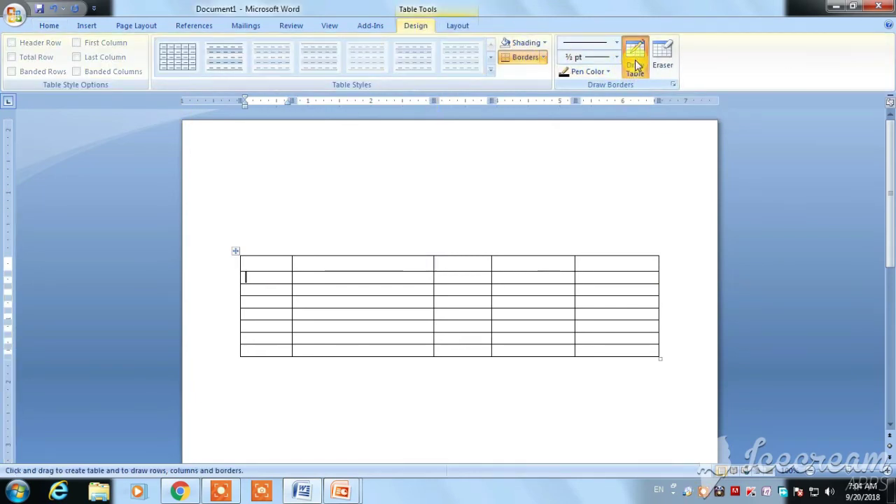
{"action": "scroll", "coordinate": [372, 291], "scroll_direction": "down", "scroll_amount": 2}
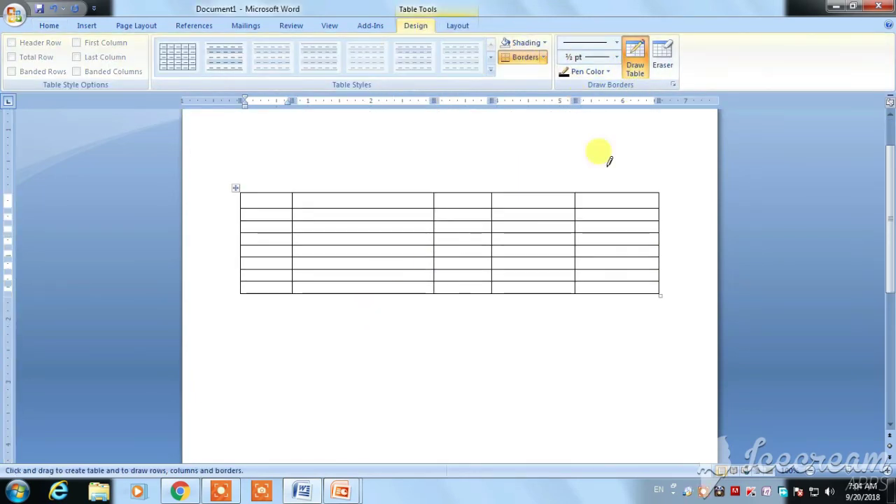
{"action": "mouse_move", "coordinate": [269, 310]}
{"action": "left_mouse_down"}
{"action": "mouse_move", "coordinate": [471, 413]}
{"action": "mouse_move", "coordinate": [616, 412]}
{"action": "left_mouse_up"}
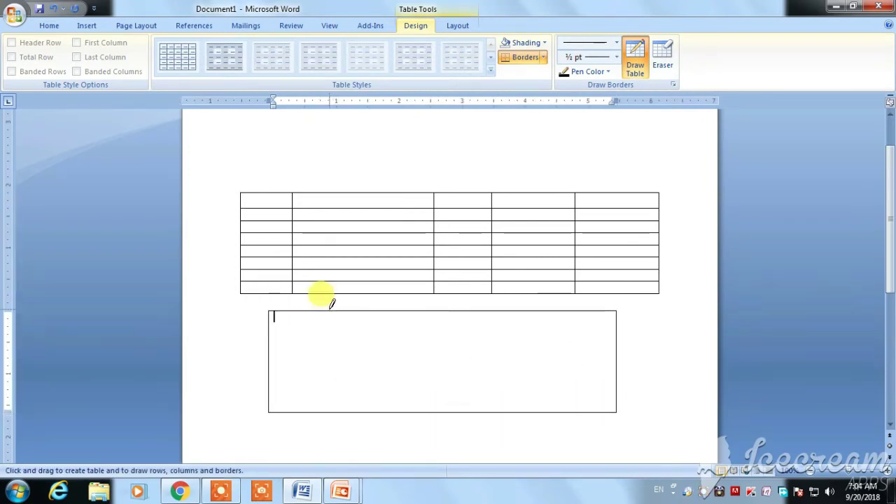
Draw four vertical lines in the new table to divide it into five columns
{"action": "left_click_drag", "start_coordinate": [325, 312], "coordinate": [326, 412]}
{"action": "left_click_drag", "start_coordinate": [402, 312], "coordinate": [403, 412]}
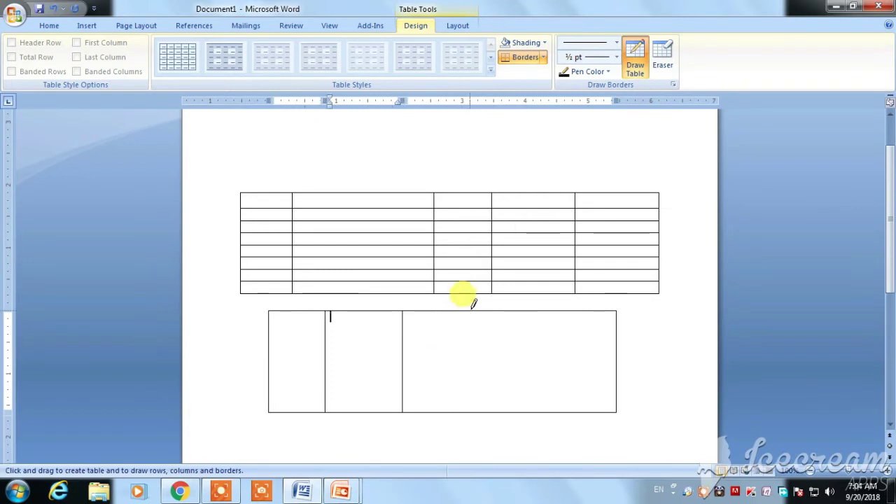
{"action": "left_click_drag", "start_coordinate": [475, 310], "coordinate": [475, 412]}
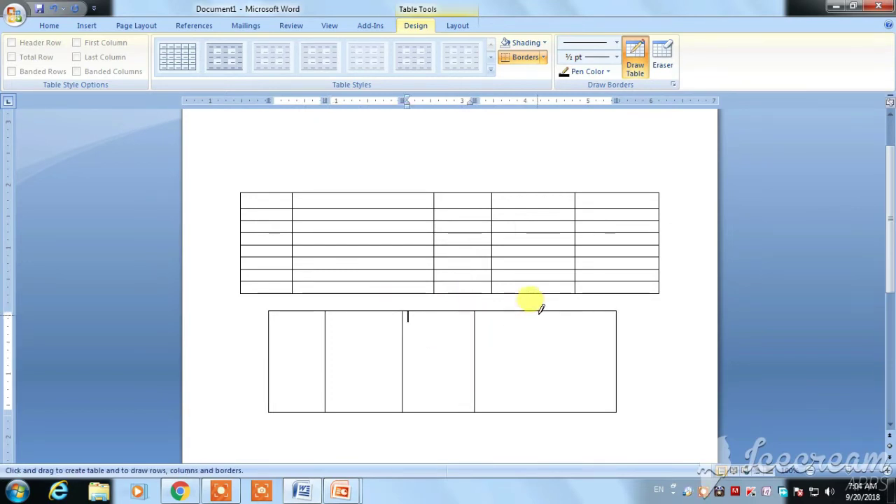
{"action": "mouse_move", "coordinate": [549, 311]}
{"action": "left_mouse_down"}
{"action": "mouse_move", "coordinate": [538, 394]}
{"action": "mouse_move", "coordinate": [549, 412]}
{"action": "left_mouse_up"}
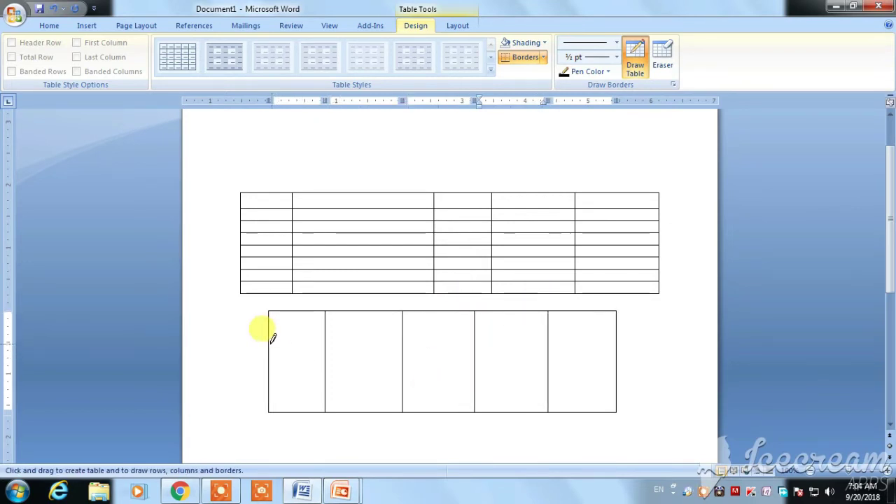
Draw two full-width row lines in the lower table and two more splitting its first and last rows from the second column onward
{"action": "left_click_drag", "start_coordinate": [365, 338], "coordinate": [634, 343]}
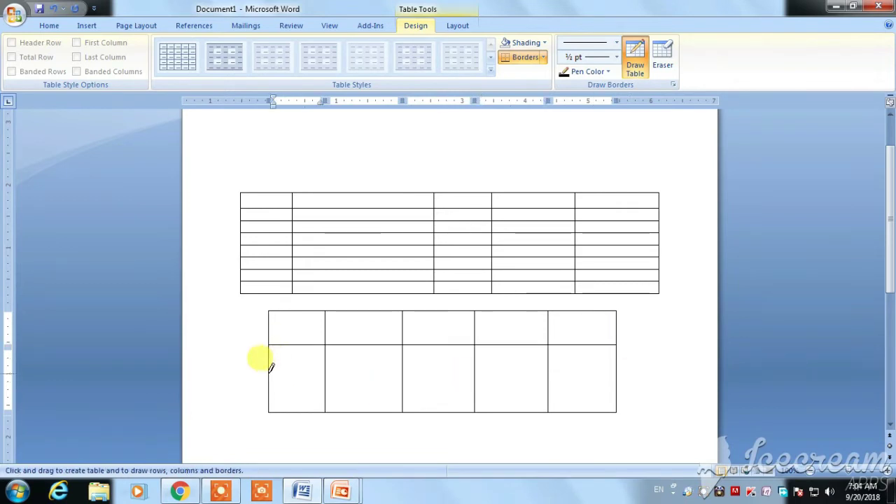
{"action": "left_click_drag", "start_coordinate": [442, 374], "coordinate": [595, 373]}
{"action": "left_click_drag", "start_coordinate": [327, 382], "coordinate": [612, 382]}
{"action": "left_click_drag", "start_coordinate": [329, 326], "coordinate": [610, 324]}
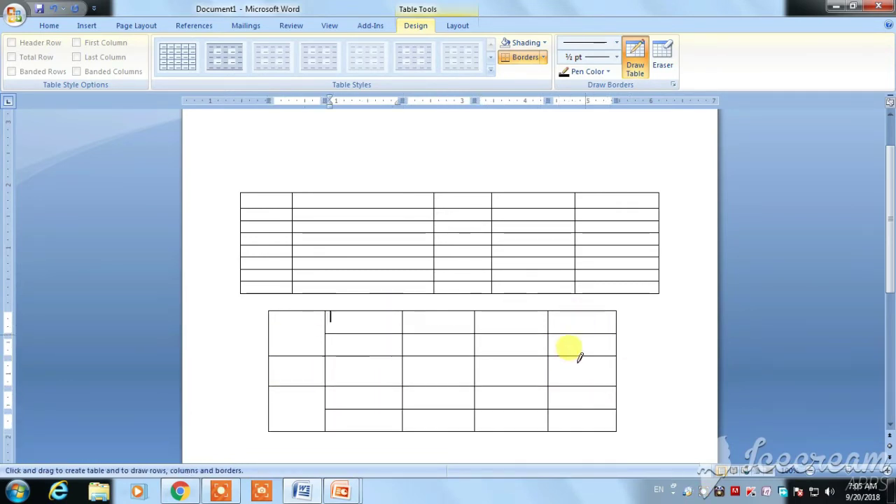
Turn off the Draw Table tool
{"action": "left_click", "coordinate": [87, 25]}
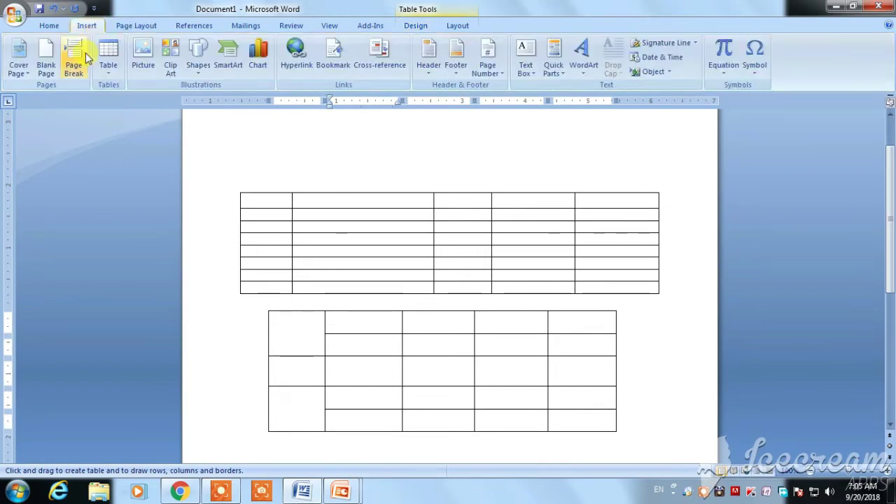
{"action": "left_click", "coordinate": [109, 70]}
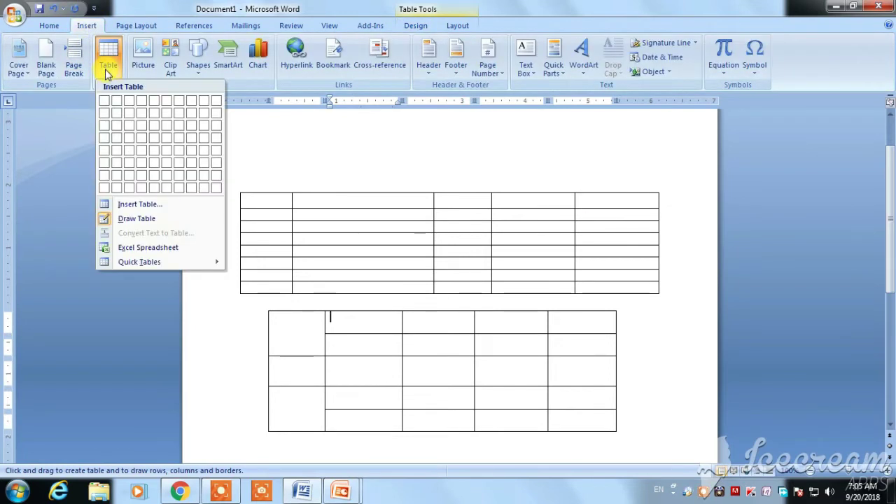
{"action": "left_click", "coordinate": [143, 226]}
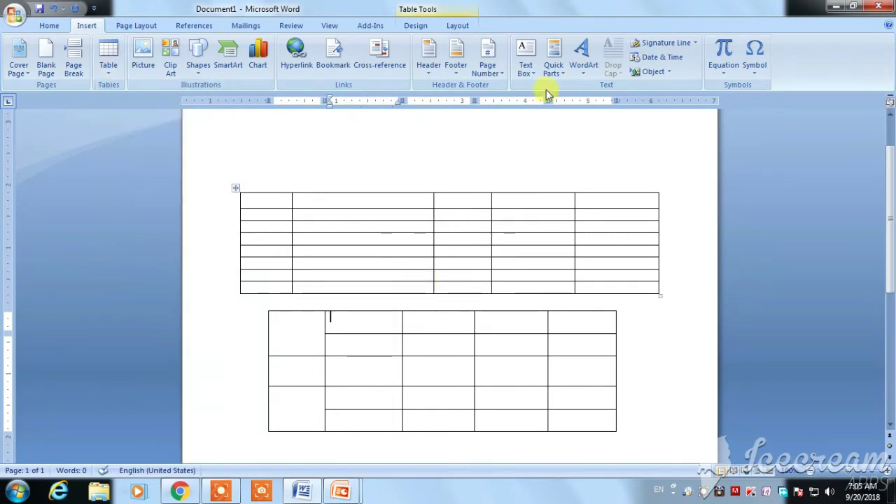
Draw a green vertical line through the second column of the upper eight-row table
{"action": "left_click", "coordinate": [415, 25]}
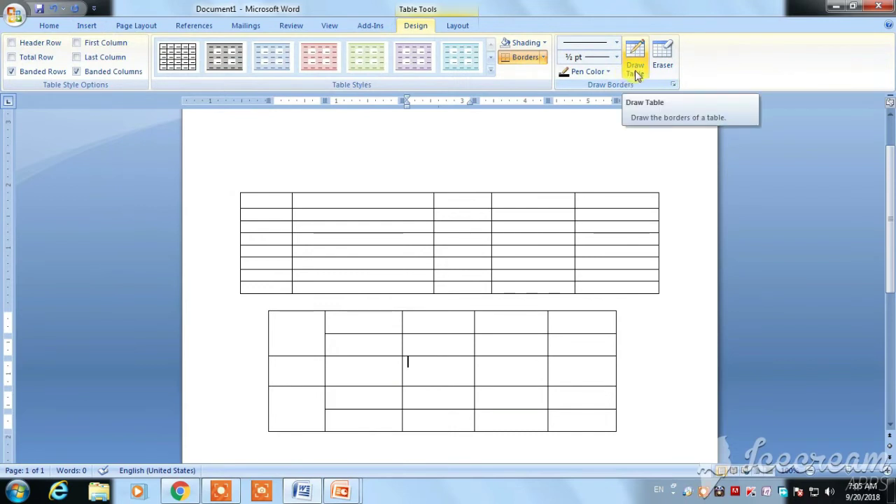
{"action": "left_click", "coordinate": [610, 72]}
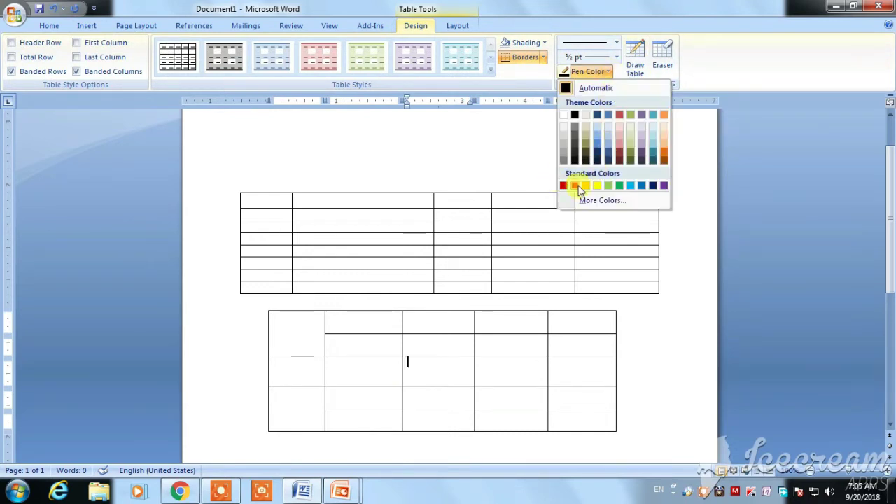
{"action": "left_click", "coordinate": [621, 187]}
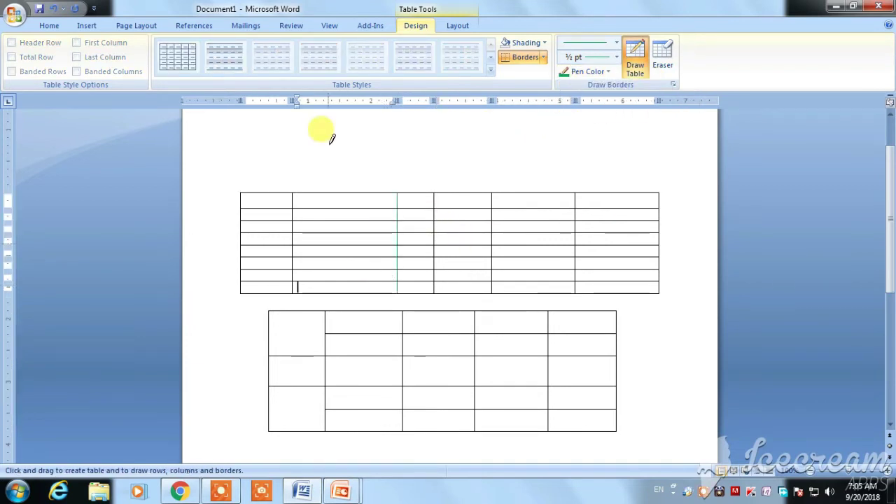
Draw a one-row, three-column table about 3.3 by 0.5 inches above the others with a 3 pt thick-thin double line
{"action": "left_click", "coordinate": [617, 43]}
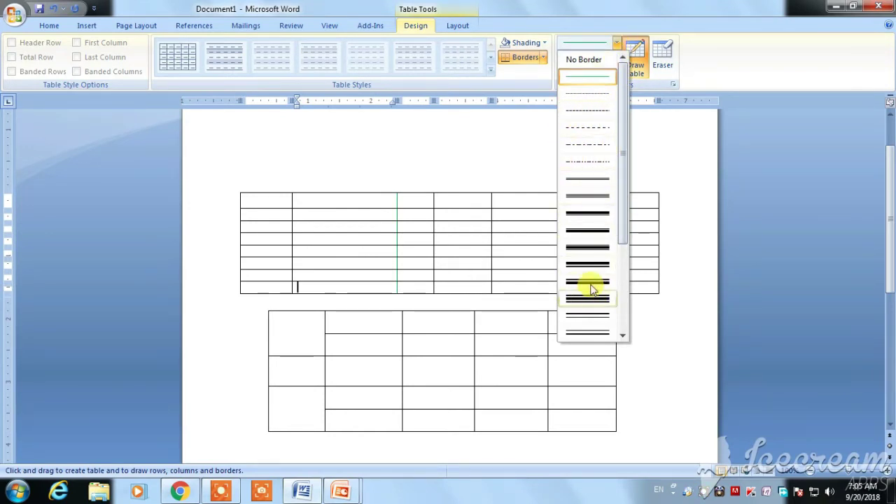
{"action": "left_click", "coordinate": [587, 315]}
{"action": "left_click_drag", "start_coordinate": [350, 141], "coordinate": [551, 168]}
{"action": "left_click_drag", "start_coordinate": [437, 124], "coordinate": [437, 153]}
{"action": "left_click_drag", "start_coordinate": [479, 124], "coordinate": [479, 154]}
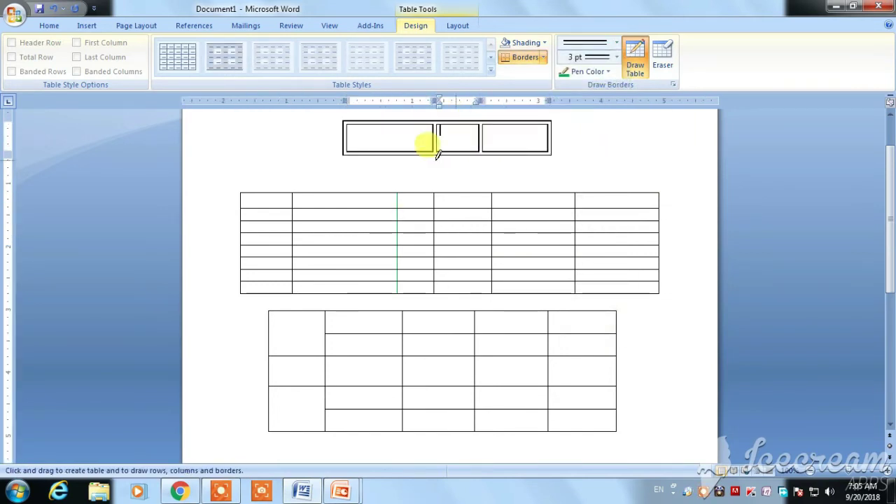
{"action": "scroll", "coordinate": [392, 182], "scroll_direction": "up", "scroll_amount": 2}
{"action": "scroll", "coordinate": [361, 224], "scroll_direction": "down", "scroll_amount": 4}
{"action": "scroll", "coordinate": [364, 225], "scroll_direction": "up", "scroll_amount": 2}
{"action": "scroll", "coordinate": [364, 225], "scroll_direction": "down", "scroll_amount": 1}
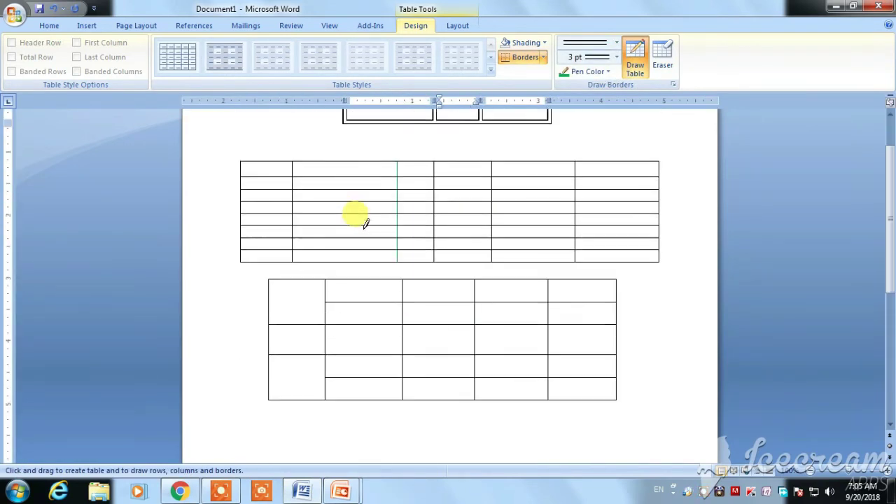
{"action": "scroll", "coordinate": [364, 226], "scroll_direction": "up", "scroll_amount": 1}
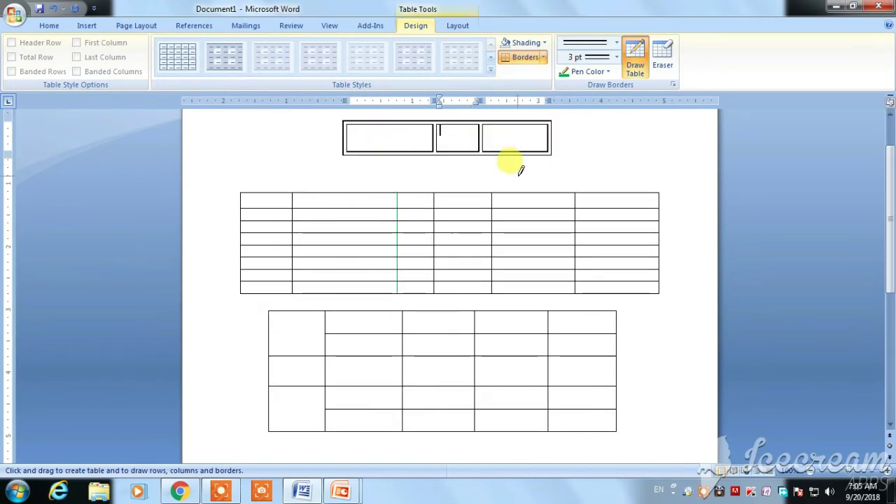
{"action": "left_click", "coordinate": [457, 26]}
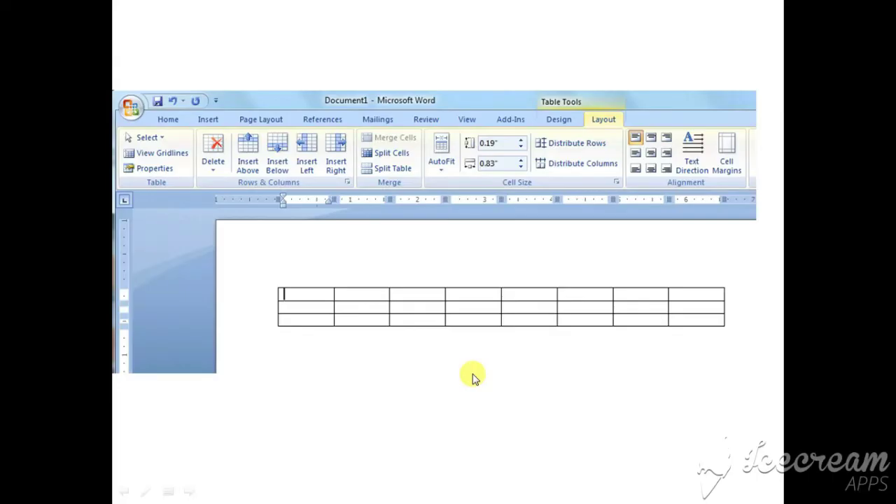
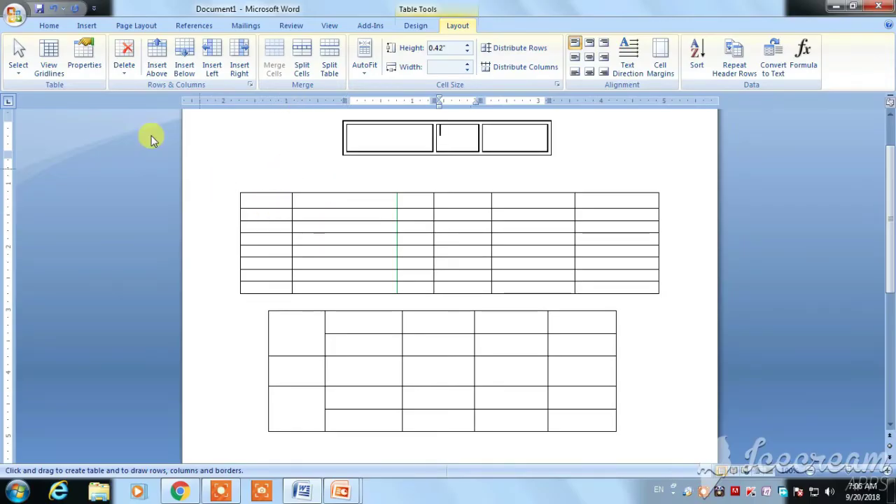
Merge the last four cells of the eight-row table's first column and the last five cells of its last column
{"action": "left_click", "coordinate": [416, 25]}
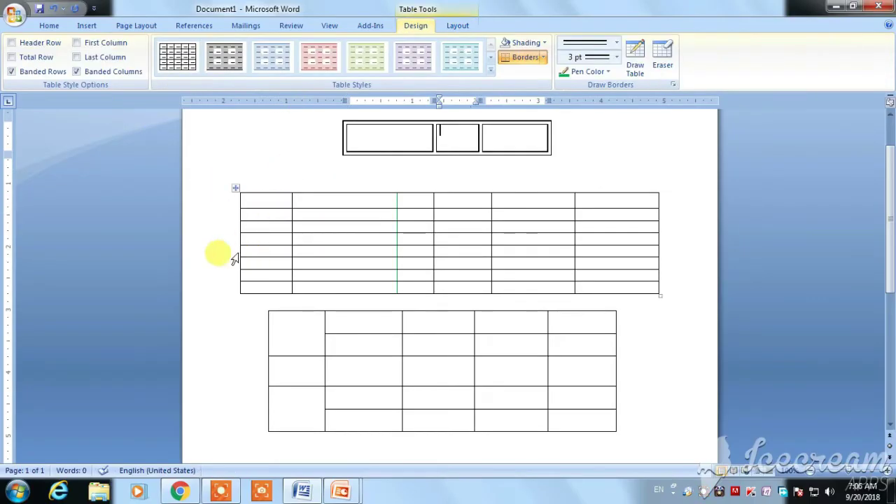
{"action": "left_click_drag", "start_coordinate": [239, 251], "coordinate": [243, 285]}
{"action": "left_click", "coordinate": [459, 25]}
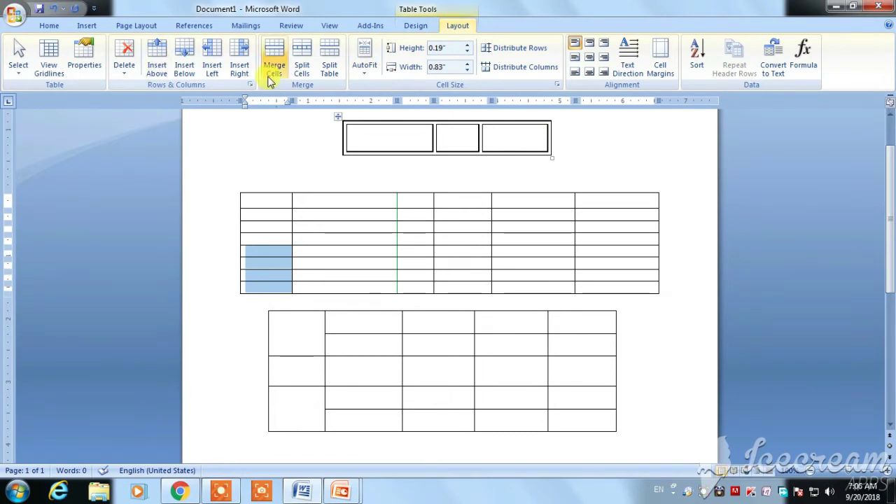
{"action": "left_click", "coordinate": [275, 56]}
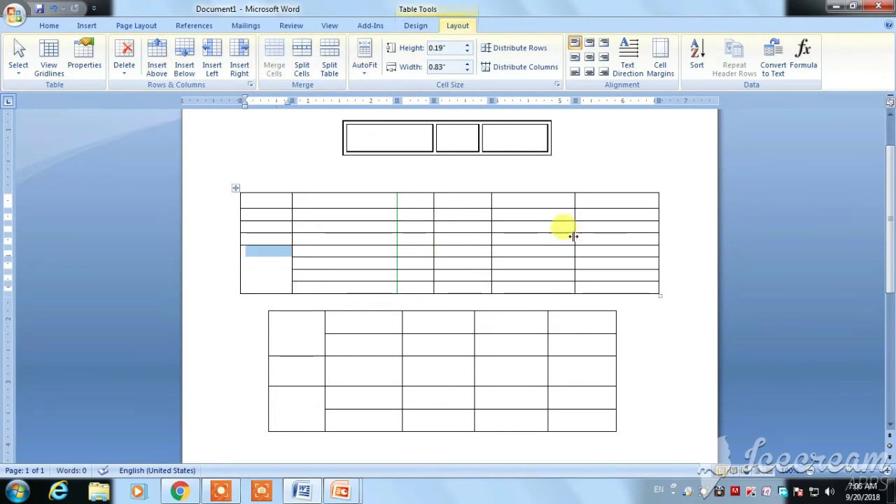
{"action": "left_click_drag", "start_coordinate": [576, 239], "coordinate": [574, 280]}
{"action": "left_click", "coordinate": [275, 70]}
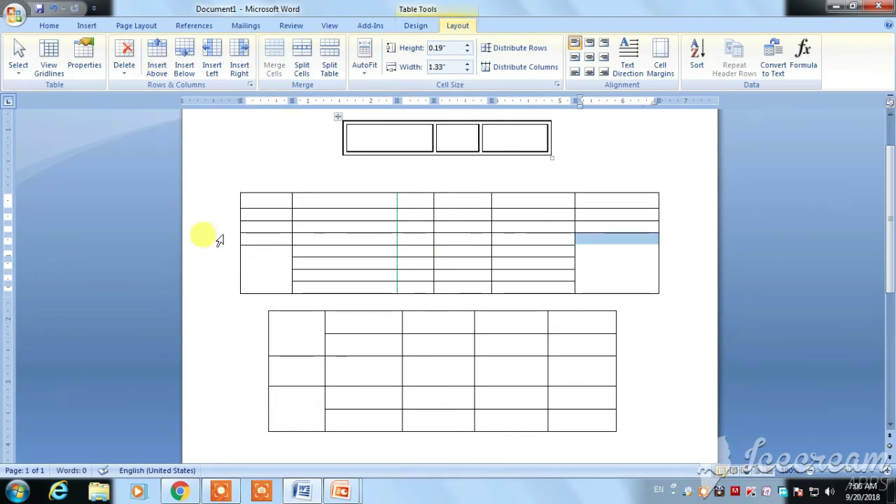
Delete all three tables from the document
{"action": "left_click", "coordinate": [360, 121]}
{"action": "left_click", "coordinate": [124, 73]}
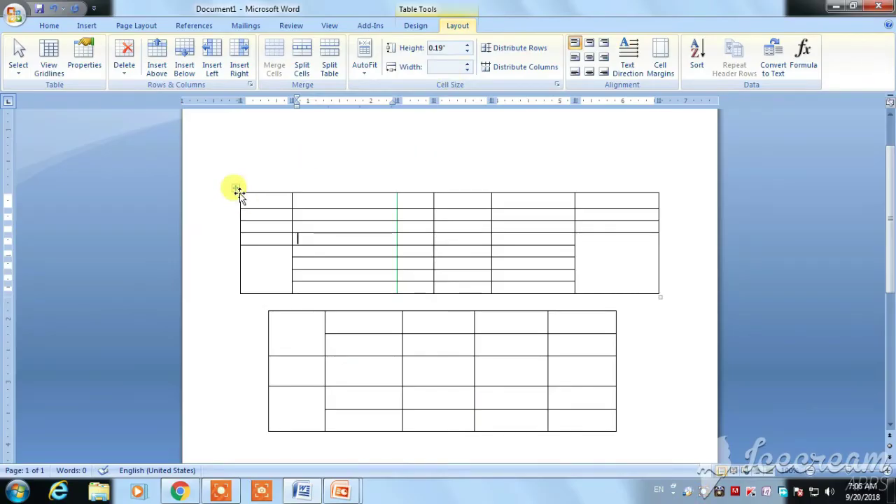
{"action": "left_click", "coordinate": [235, 189]}
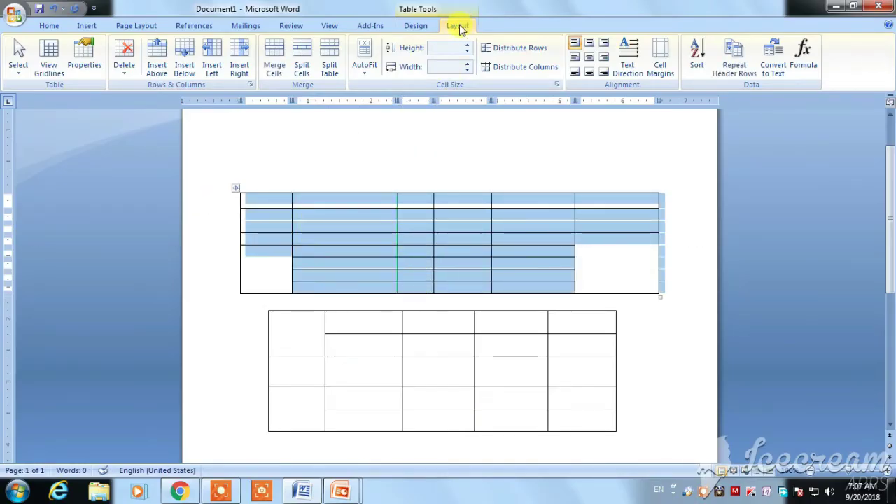
{"action": "left_click", "coordinate": [124, 59]}
{"action": "left_click", "coordinate": [140, 130]}
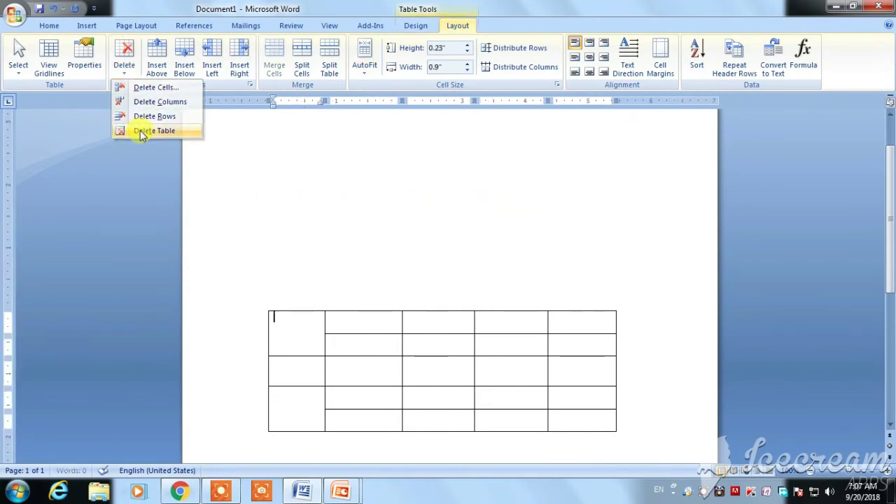
{"action": "left_click", "coordinate": [354, 331]}
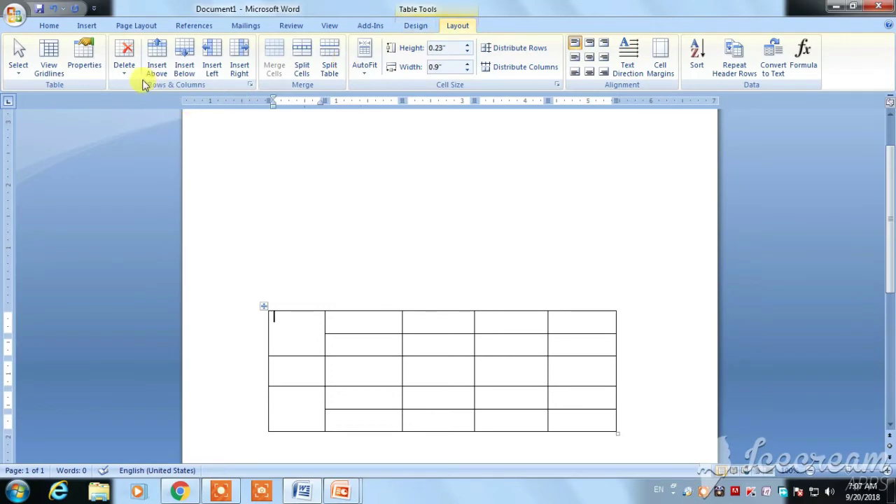
{"action": "left_click", "coordinate": [122, 70]}
{"action": "left_click", "coordinate": [128, 133]}
Draw a new table outline about 5.5 by 3.3 inches on the empty page
{"action": "left_click", "coordinate": [84, 25]}
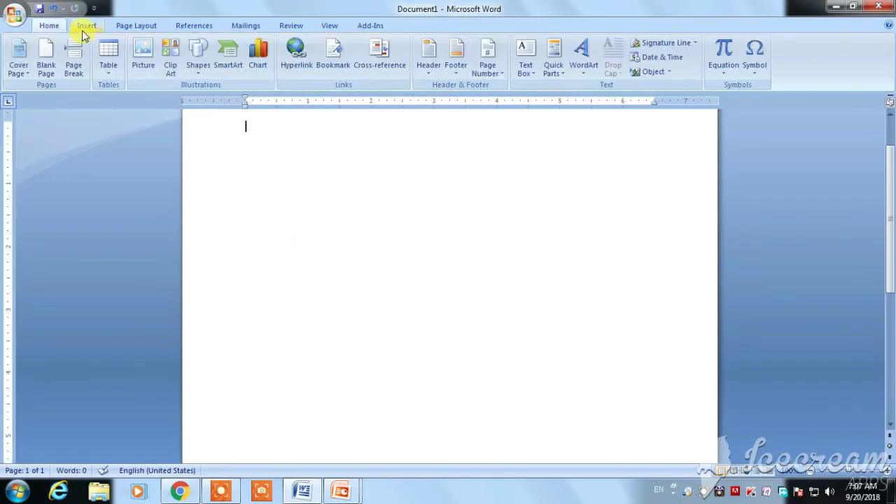
{"action": "left_click", "coordinate": [107, 70]}
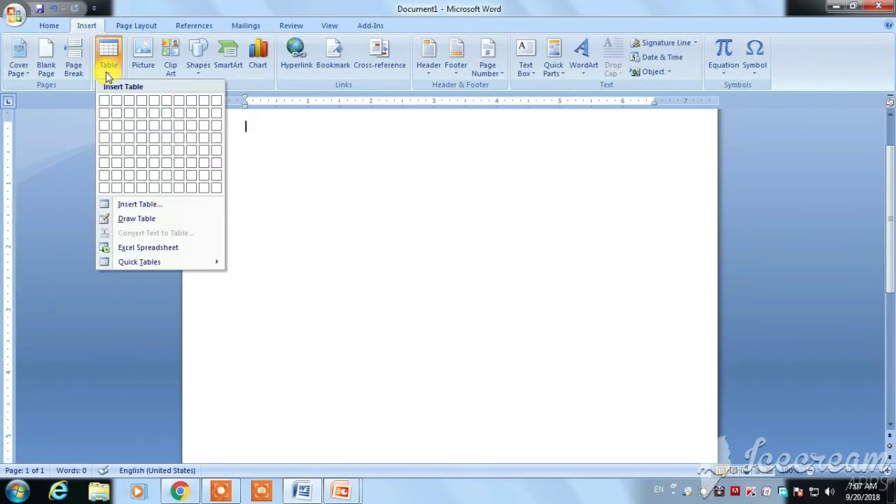
{"action": "left_click", "coordinate": [139, 220]}
{"action": "left_click_drag", "start_coordinate": [283, 176], "coordinate": [623, 383]}
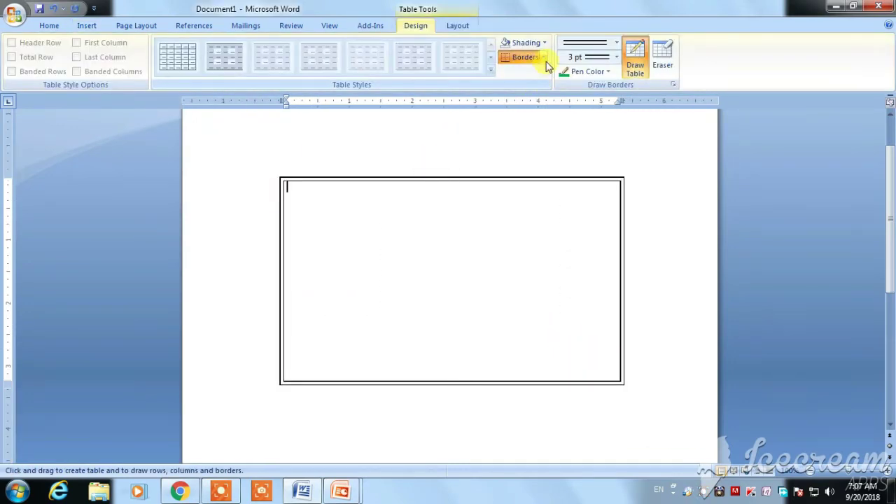
Divide the new table into four columns and six rows with single black ½ pt lines
{"action": "left_click", "coordinate": [608, 72]}
{"action": "left_click", "coordinate": [617, 42]}
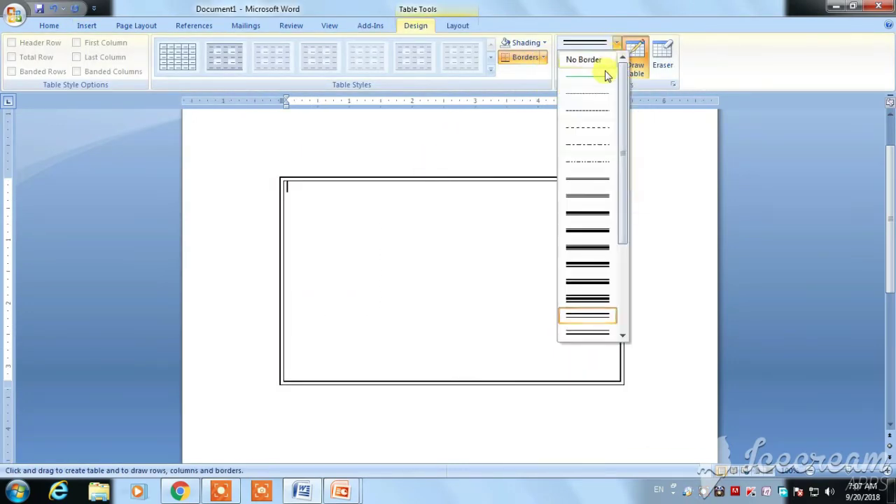
{"action": "left_click", "coordinate": [610, 63]}
{"action": "left_click", "coordinate": [617, 57]}
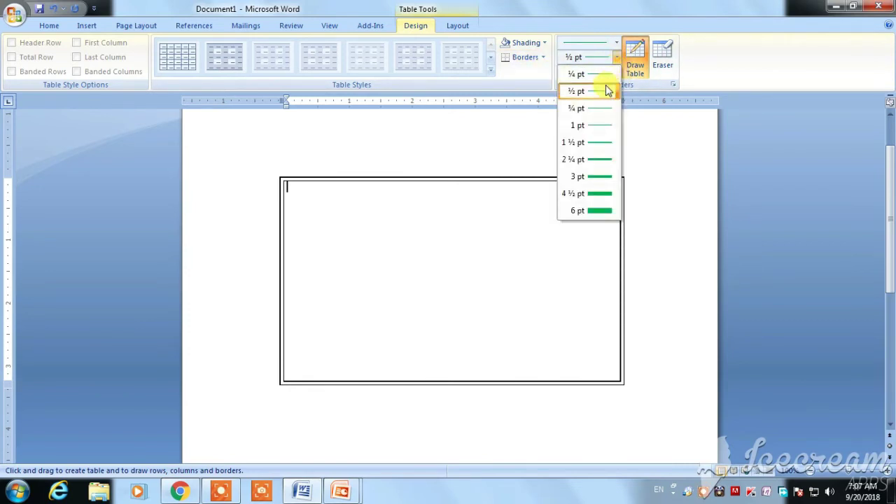
{"action": "left_click", "coordinate": [603, 92]}
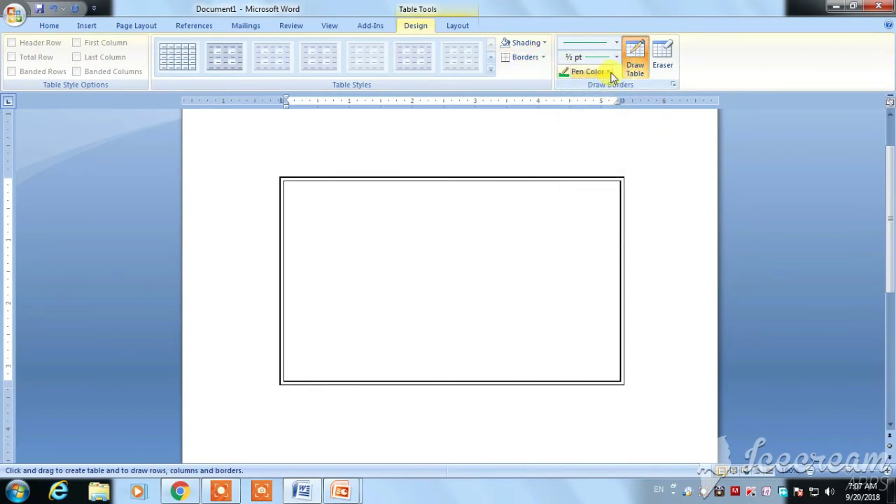
{"action": "left_click_drag", "start_coordinate": [520, 181], "coordinate": [520, 342]}
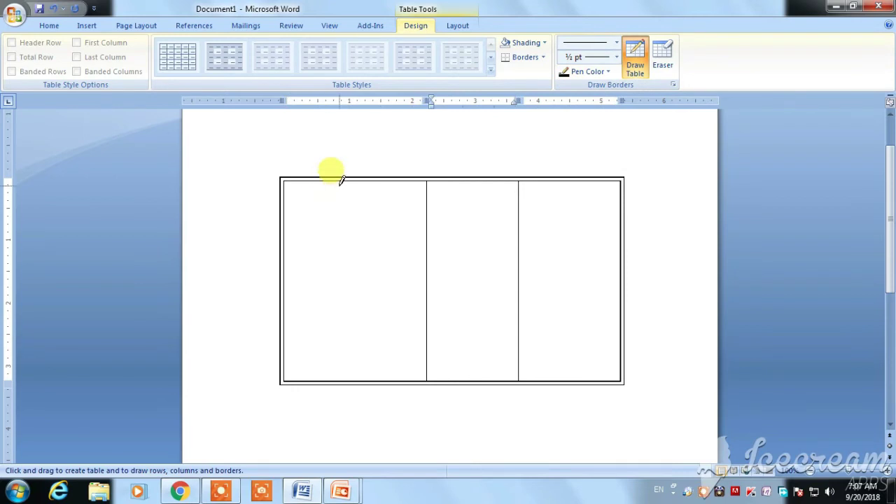
{"action": "left_click_drag", "start_coordinate": [340, 180], "coordinate": [341, 333]}
{"action": "left_click_drag", "start_coordinate": [293, 236], "coordinate": [619, 235]}
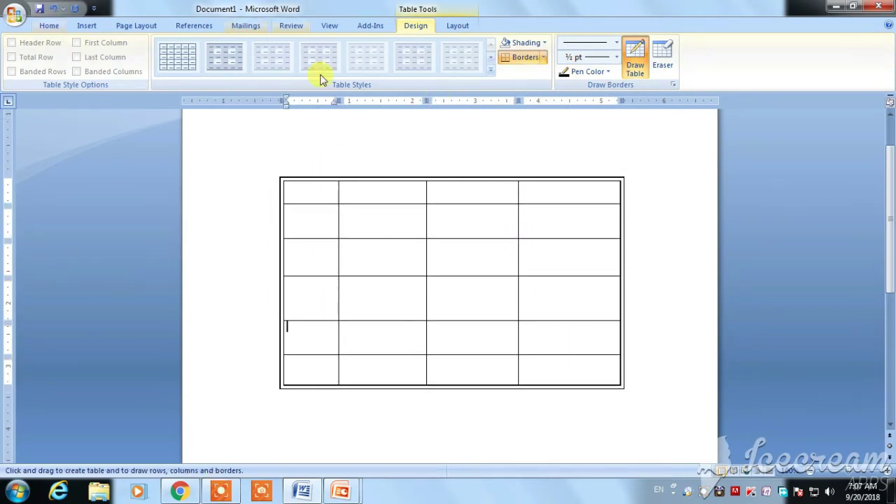
Turn off Draw Table and erase every row line in the table's last column with the Eraser
{"action": "left_click", "coordinate": [458, 26]}
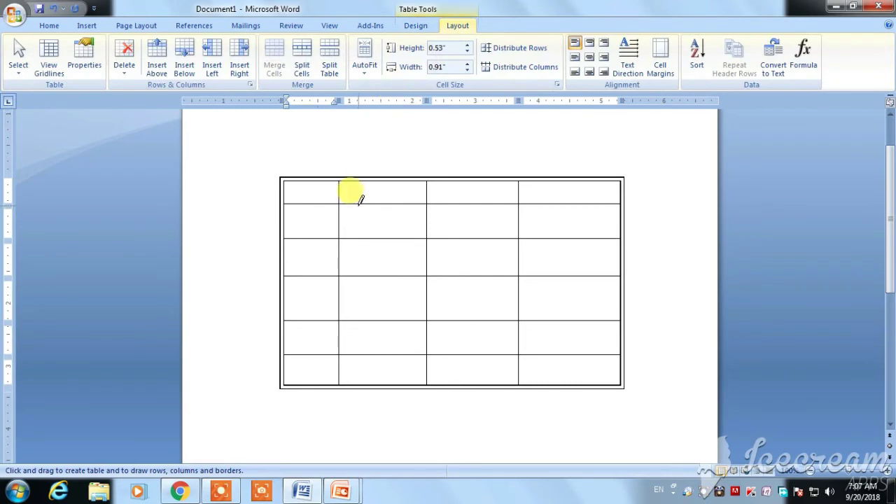
{"action": "left_click", "coordinate": [415, 26]}
{"action": "left_click", "coordinate": [635, 56]}
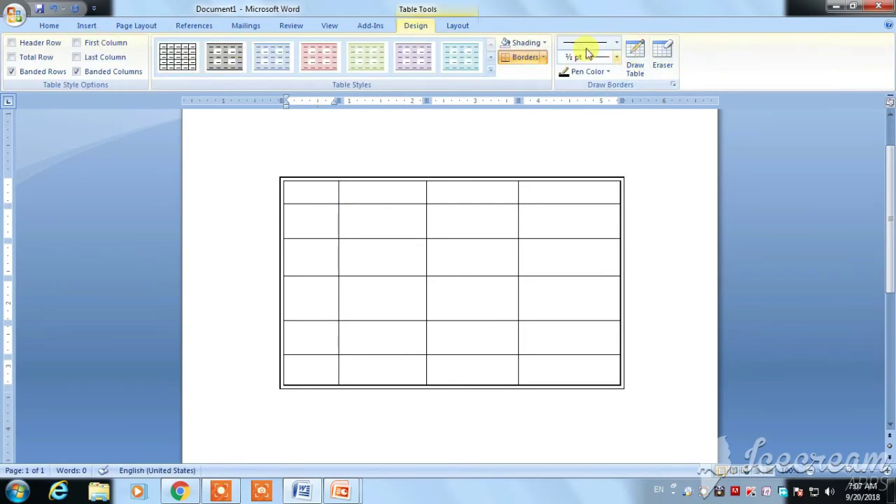
{"action": "left_click", "coordinate": [663, 57]}
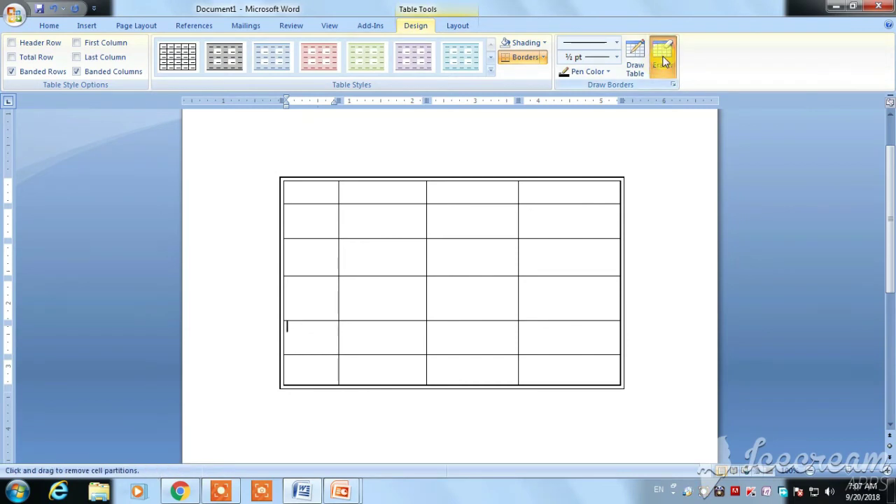
{"action": "left_click", "coordinate": [560, 201]}
{"action": "left_click", "coordinate": [567, 243]}
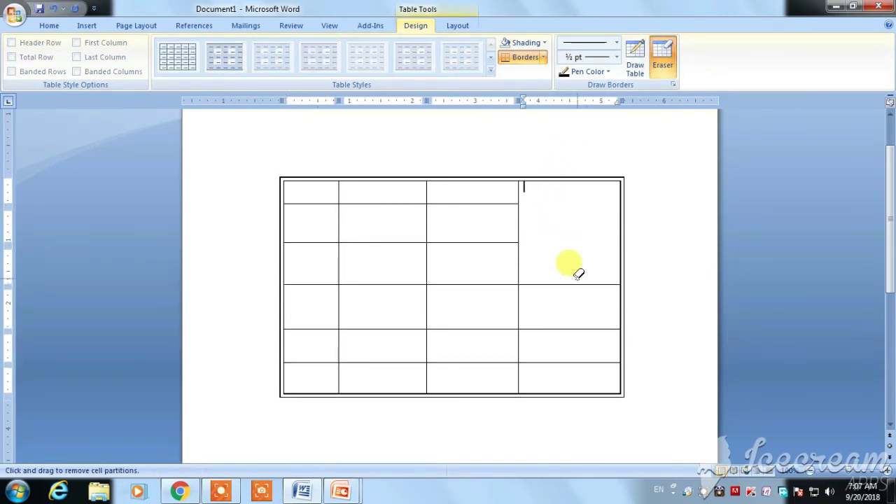
{"action": "left_click", "coordinate": [592, 286]}
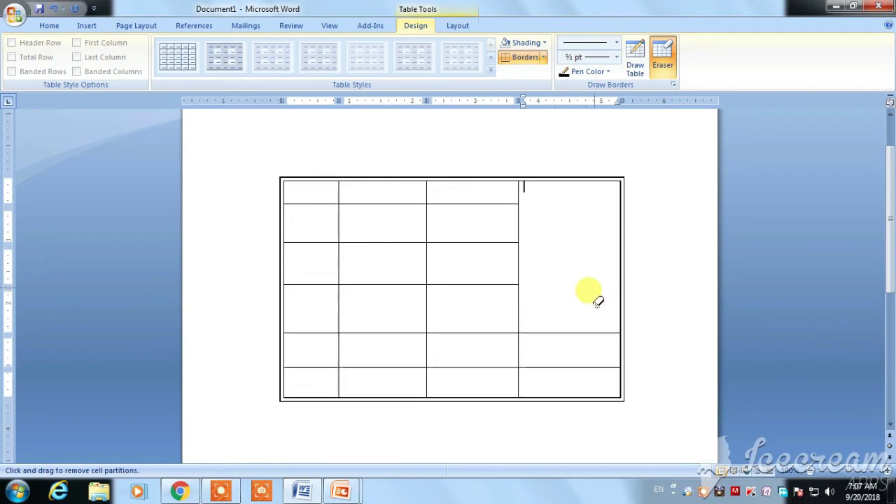
{"action": "left_click", "coordinate": [587, 332]}
{"action": "left_click", "coordinate": [585, 371]}
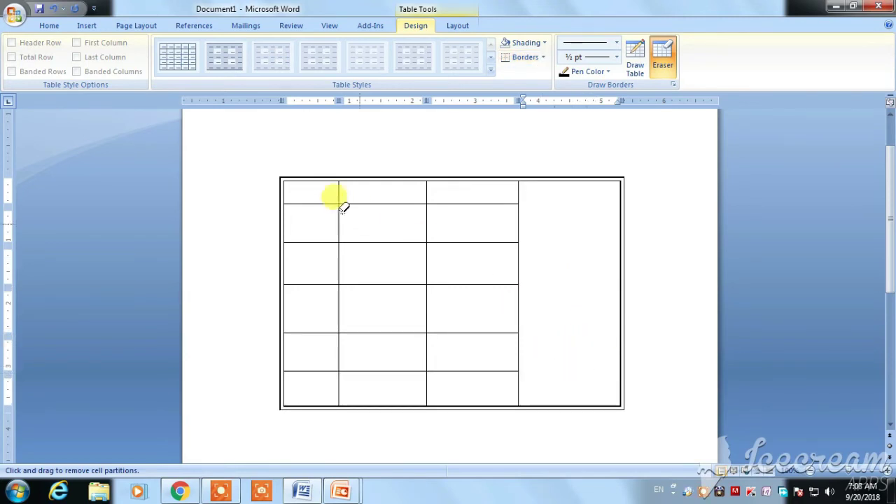
Erase all row lines in the first column and the uppermost one in the third column, and turn off the Eraser
{"action": "left_click", "coordinate": [316, 203]}
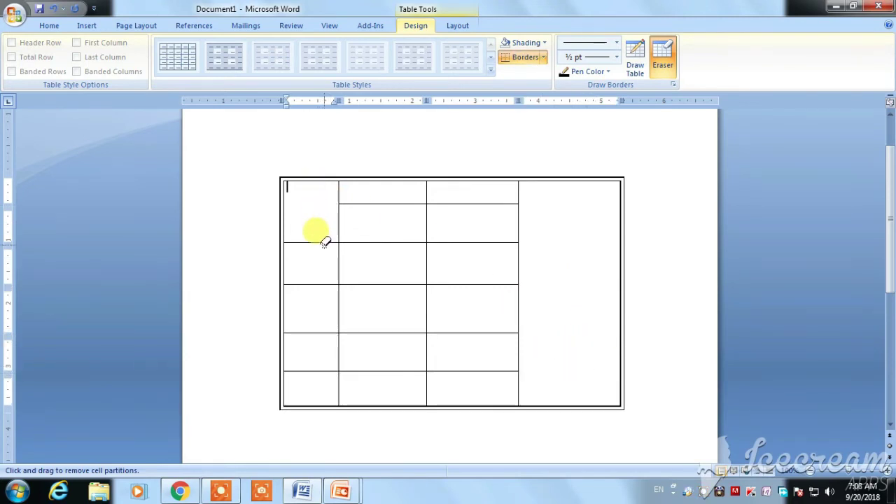
{"action": "left_click", "coordinate": [326, 284]}
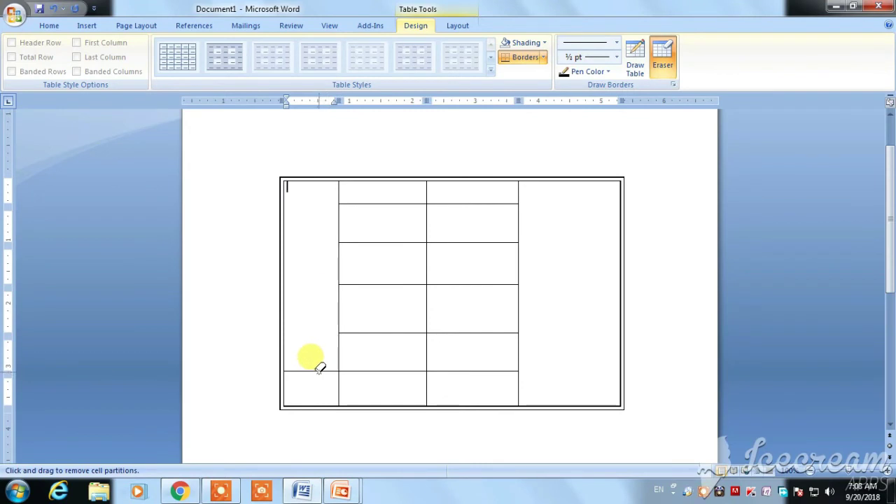
{"action": "left_click", "coordinate": [319, 371]}
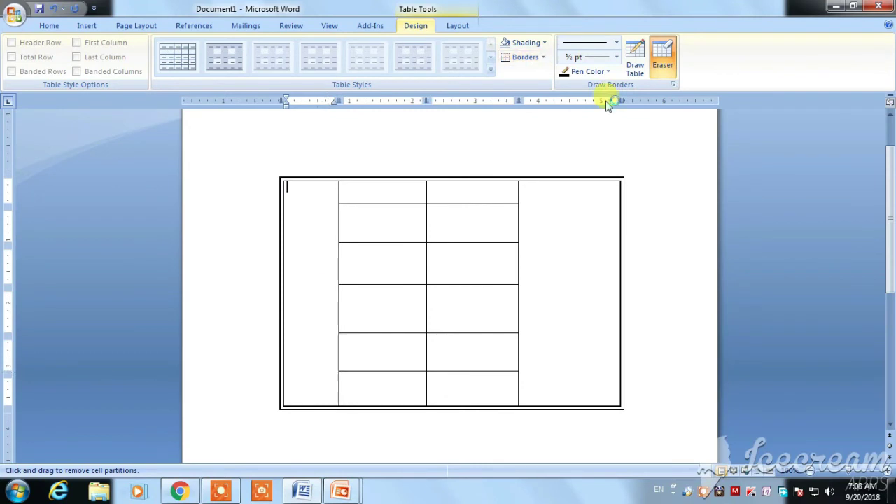
{"action": "left_click", "coordinate": [460, 203]}
{"action": "left_click", "coordinate": [662, 60]}
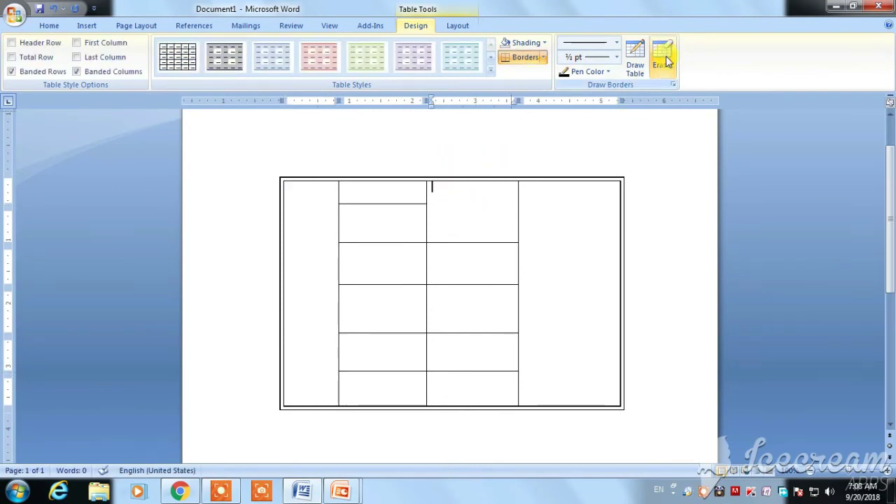
Draw a vertical line splitting the last column and two horizontal lines across the table's columns with Draw Table
{"action": "left_click", "coordinate": [635, 60]}
{"action": "left_click_drag", "start_coordinate": [577, 179], "coordinate": [591, 391]}
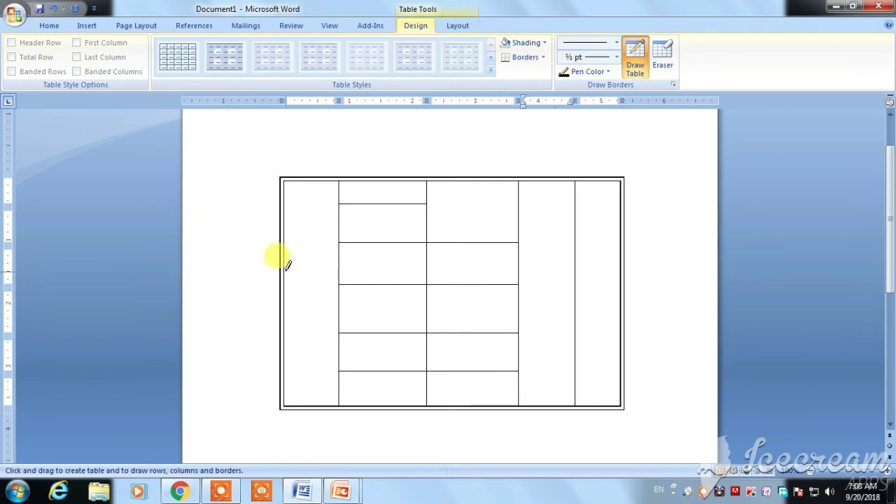
{"action": "left_click_drag", "start_coordinate": [284, 273], "coordinate": [592, 274]}
{"action": "left_click_drag", "start_coordinate": [290, 210], "coordinate": [568, 222]}
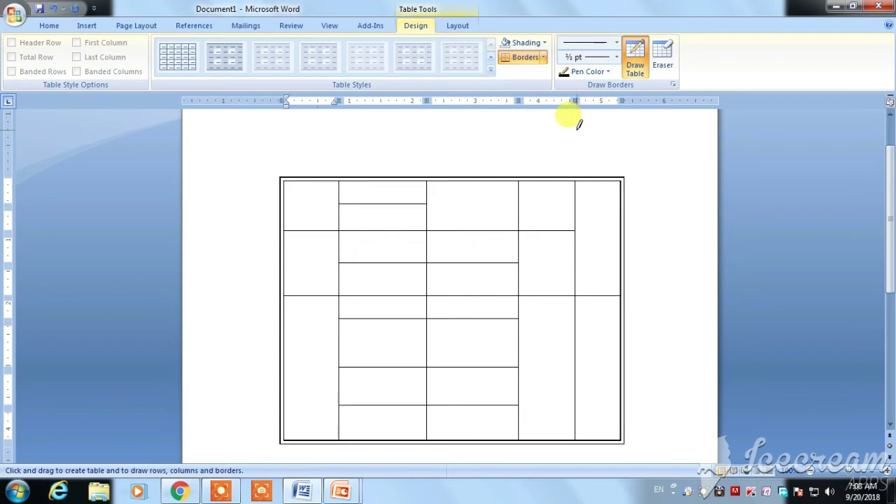
Erase the entire hand-drawn table at once with the Eraser
{"action": "left_click", "coordinate": [458, 28]}
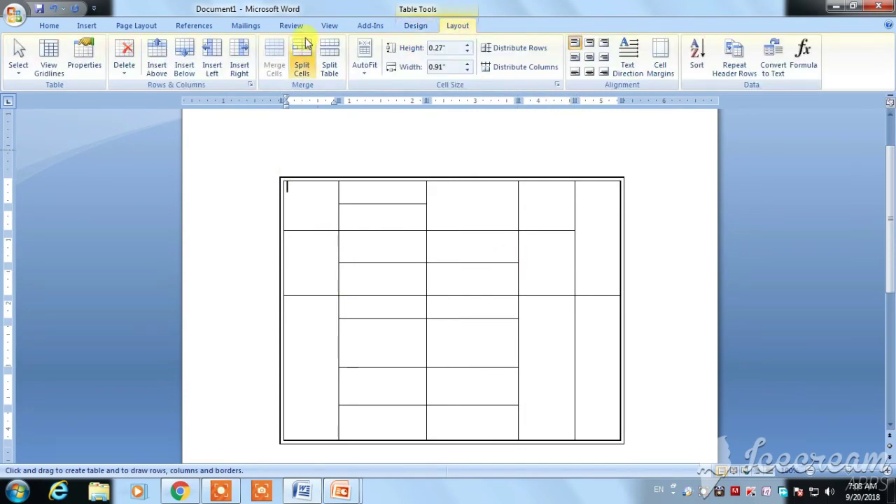
{"action": "left_click", "coordinate": [416, 26]}
{"action": "left_click", "coordinate": [662, 57]}
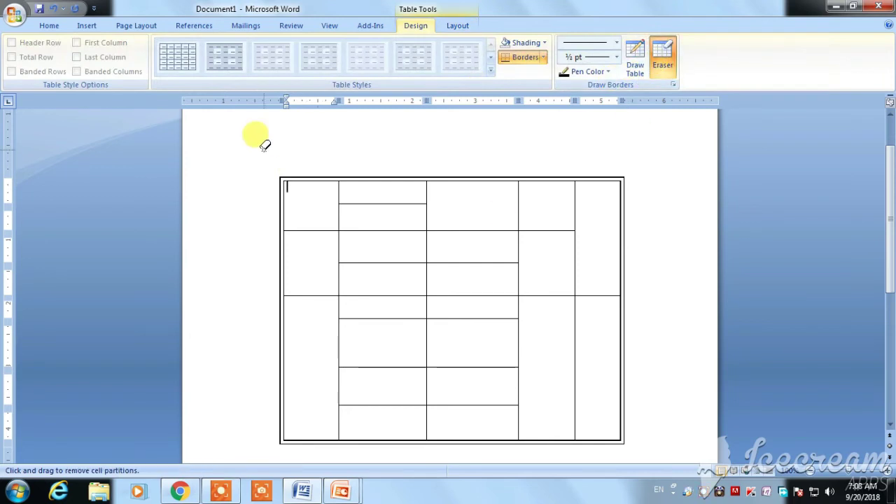
{"action": "mouse_move", "coordinate": [260, 143]}
{"action": "left_mouse_down"}
{"action": "mouse_move", "coordinate": [627, 362]}
{"action": "mouse_move", "coordinate": [642, 450]}
{"action": "left_mouse_up"}
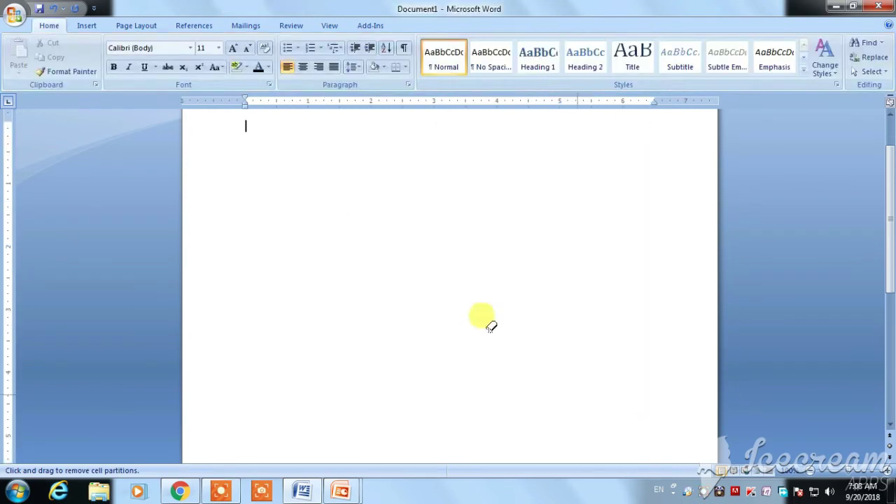
Insert a table with five columns and seven rows
{"action": "left_click", "coordinate": [86, 26]}
{"action": "left_click", "coordinate": [105, 77]}
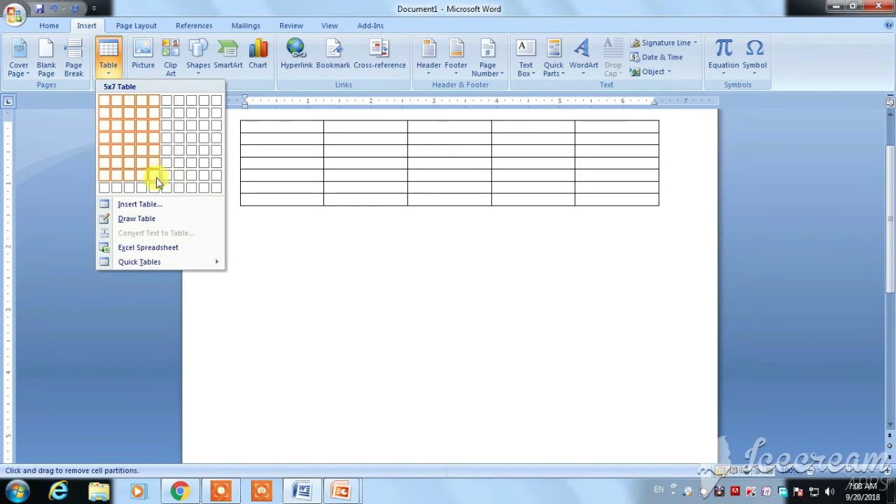
{"action": "left_click", "coordinate": [156, 181]}
Move the new table lower on the page and resize it to cells about 1.25 inches wide and 0.27 inches high
{"action": "left_click_drag", "start_coordinate": [223, 116], "coordinate": [231, 351]}
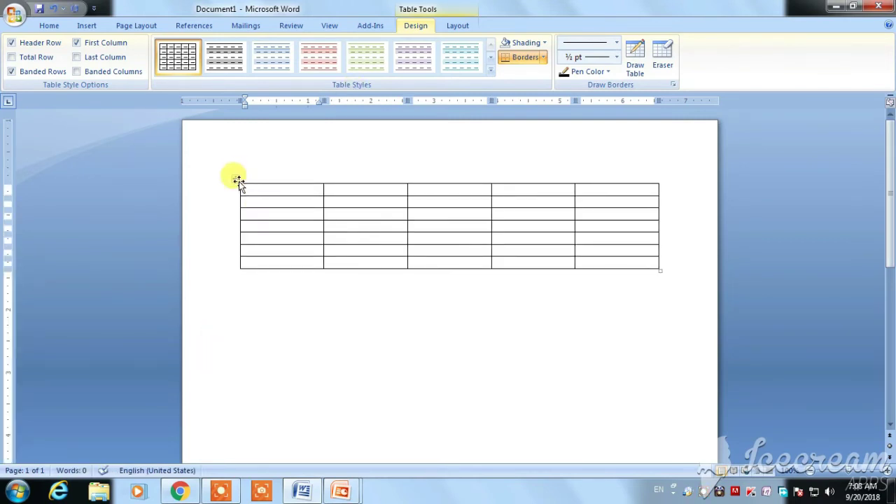
{"action": "left_click_drag", "start_coordinate": [235, 180], "coordinate": [244, 329]}
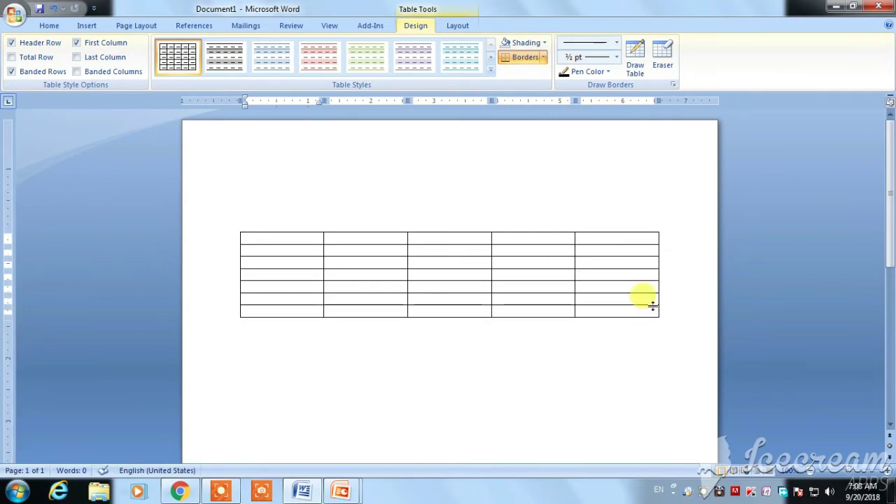
{"action": "left_click_drag", "start_coordinate": [659, 317], "coordinate": [632, 353]}
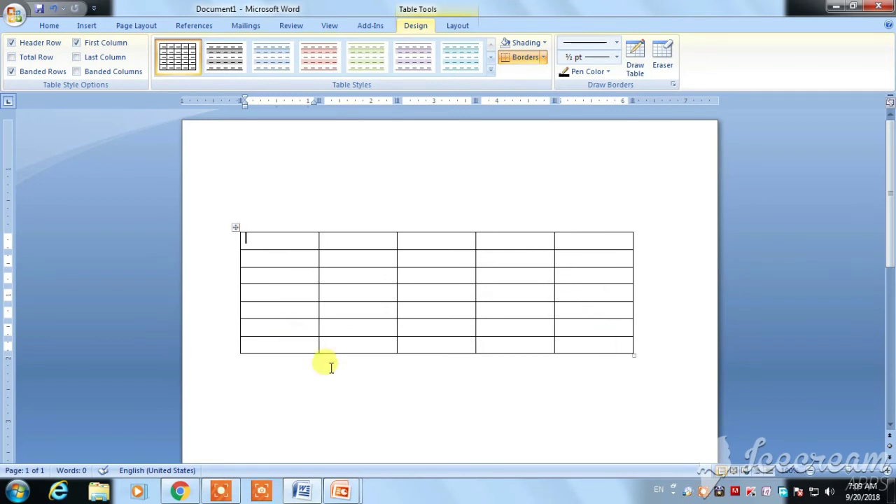
{"action": "key", "text": "Return"}
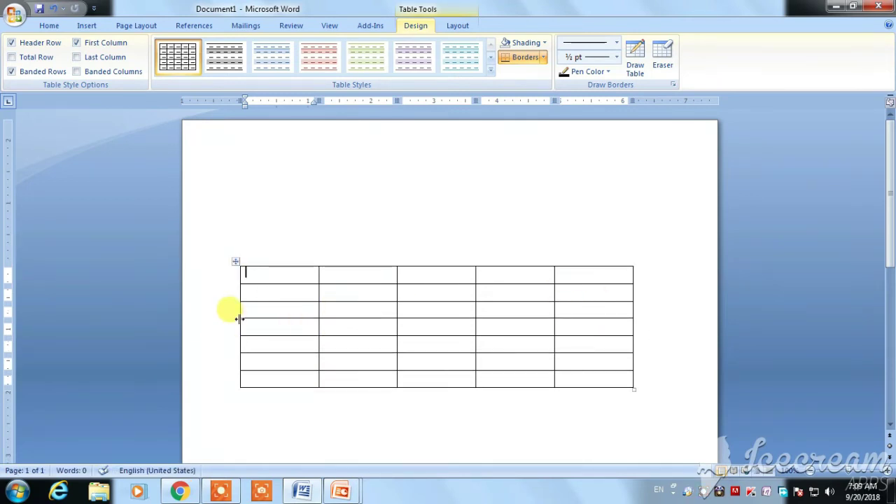
Delete the third, fourth and fifth rows of the table
{"action": "left_click_drag", "start_coordinate": [240, 310], "coordinate": [245, 350]}
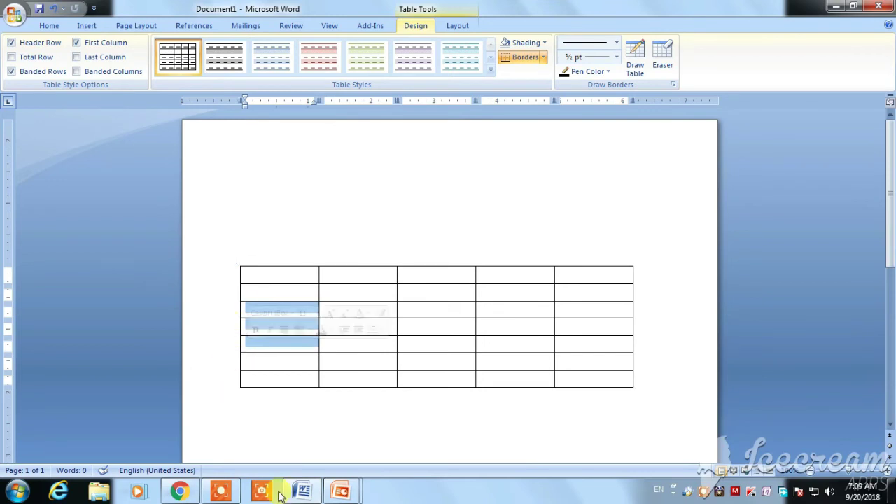
{"action": "left_click", "coordinate": [451, 28]}
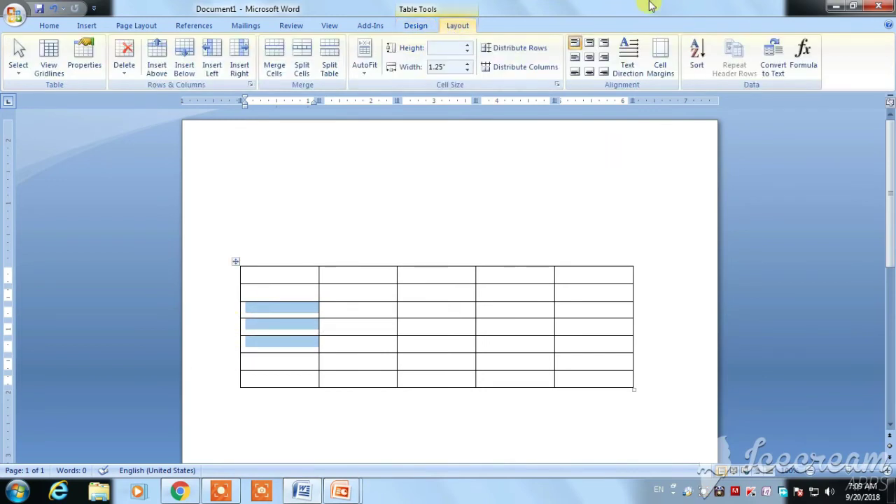
{"action": "left_click", "coordinate": [126, 70]}
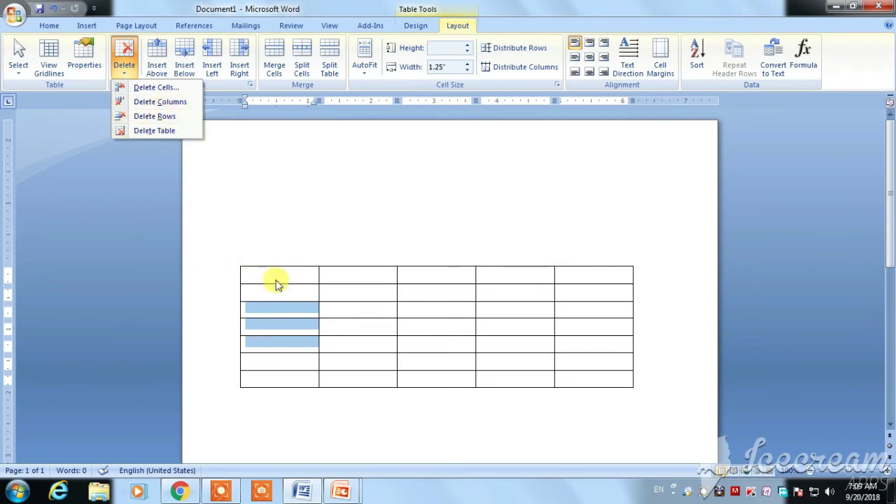
{"action": "left_click", "coordinate": [147, 117]}
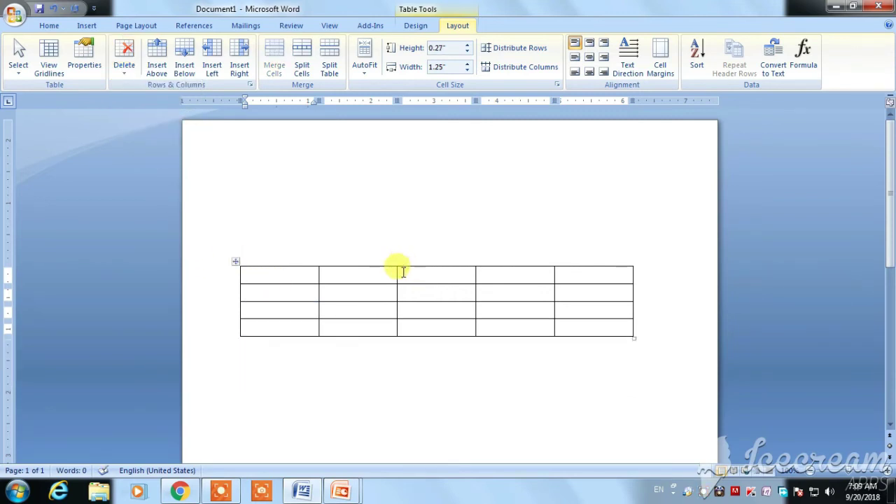
Delete the last three columns of the table
{"action": "left_click_drag", "start_coordinate": [408, 272], "coordinate": [572, 274]}
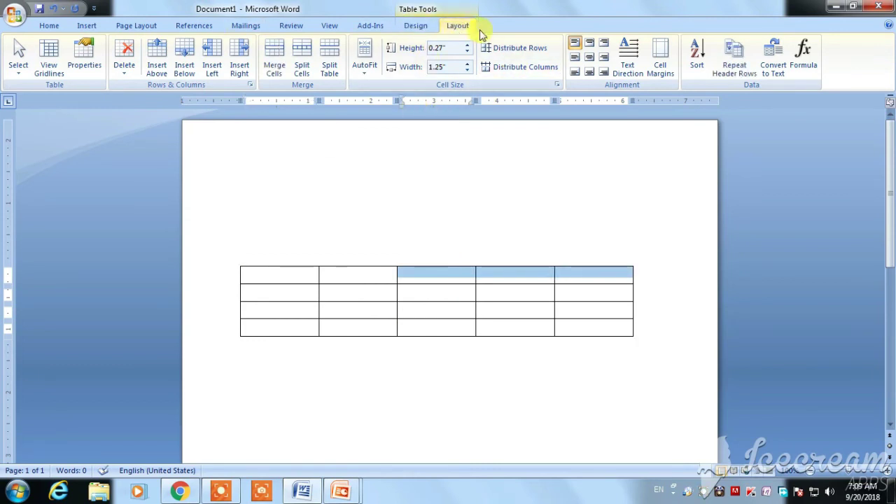
{"action": "scroll", "coordinate": [156, 37], "scroll_direction": "up", "scroll_amount": 8}
{"action": "left_click", "coordinate": [154, 30]}
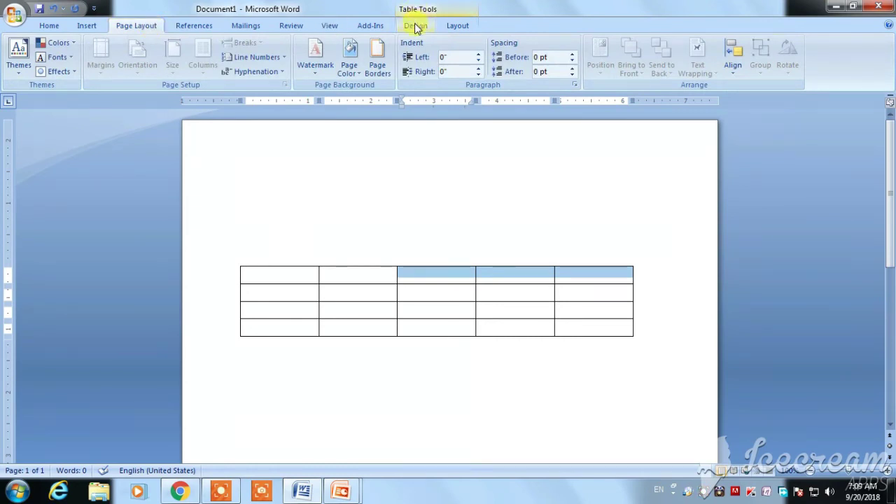
{"action": "left_click", "coordinate": [459, 27]}
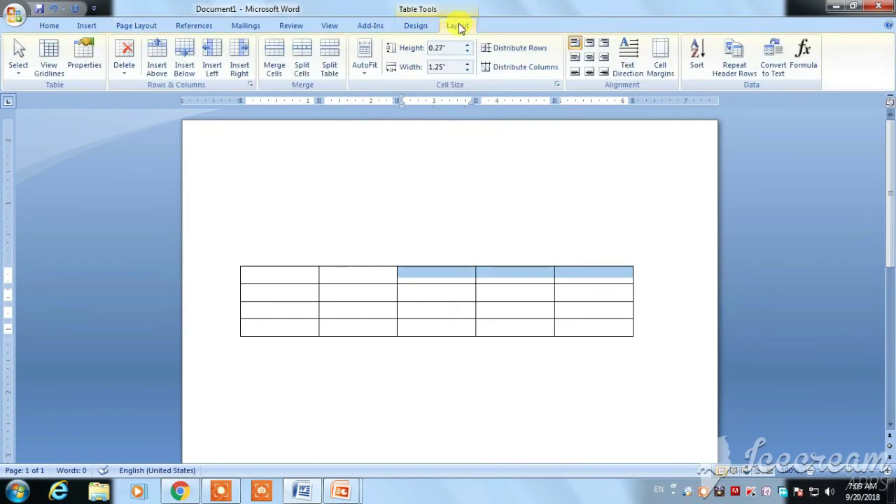
{"action": "left_click", "coordinate": [124, 64]}
{"action": "left_click", "coordinate": [140, 100]}
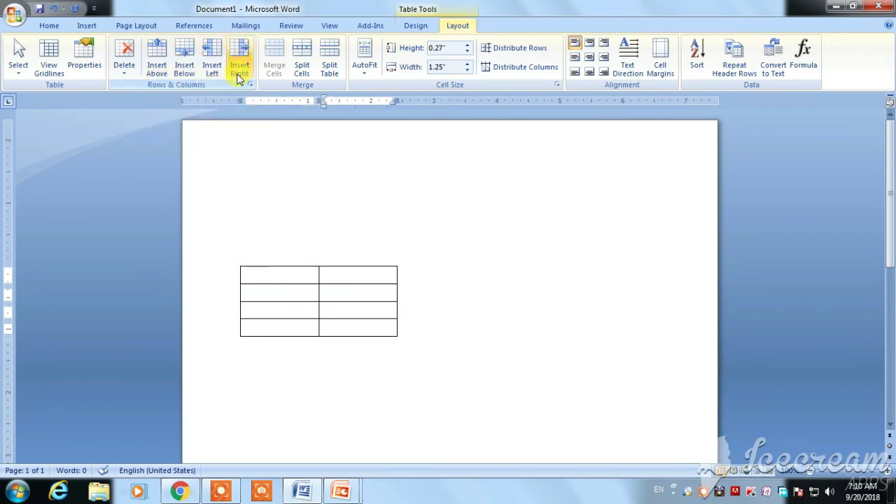
Insert two new columns to the right of the table's second column
{"action": "left_click", "coordinate": [365, 274]}
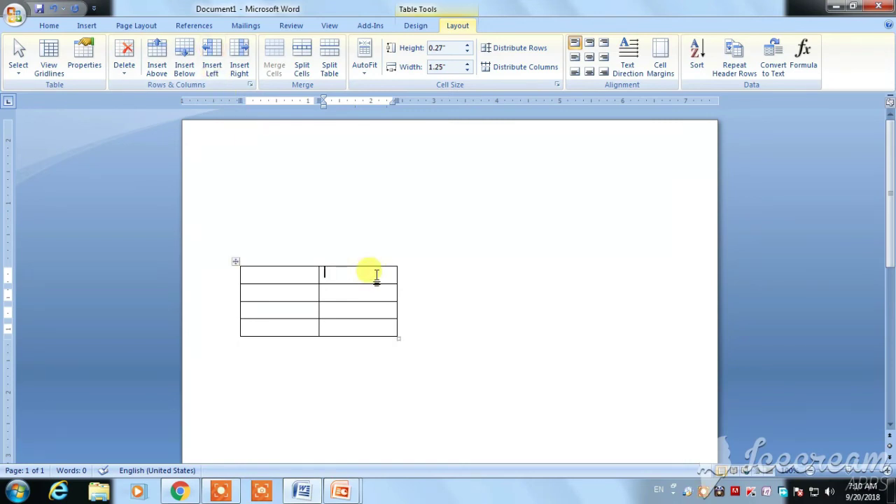
{"action": "left_click", "coordinate": [238, 56]}
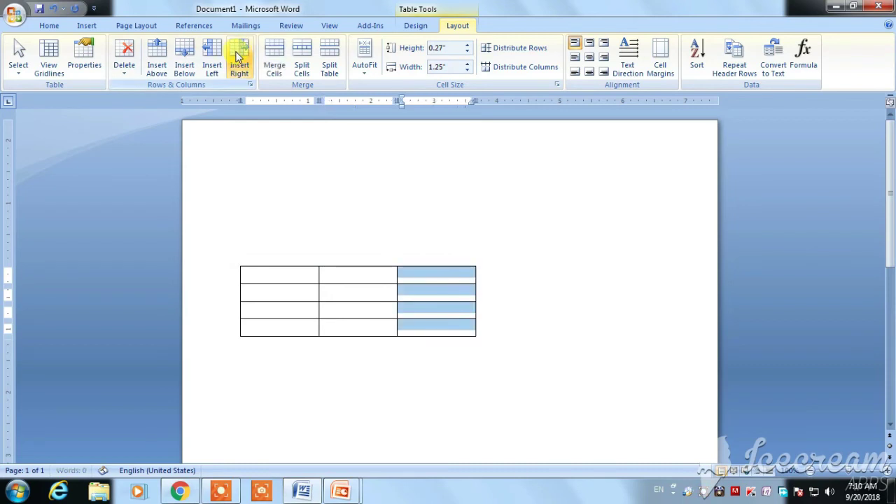
{"action": "left_click", "coordinate": [240, 59]}
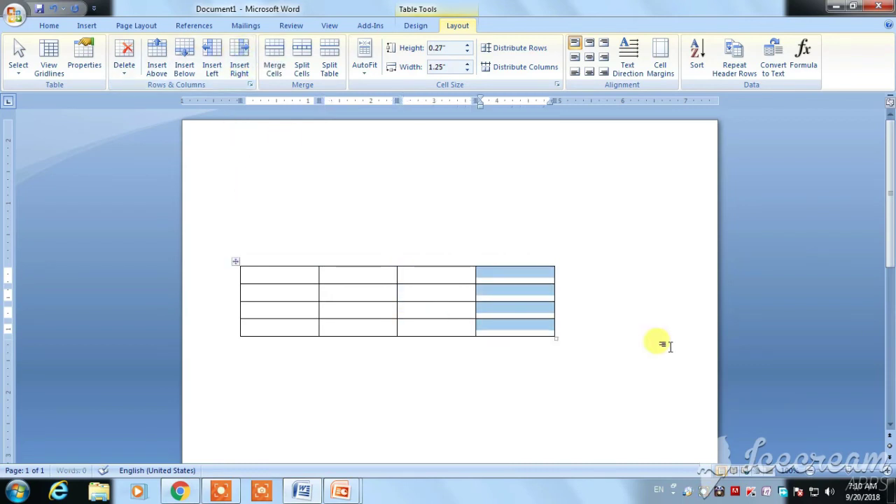
Enter 1, 2 and 3 in the first column, from the second row to the fourth
{"action": "left_click", "coordinate": [250, 280]}
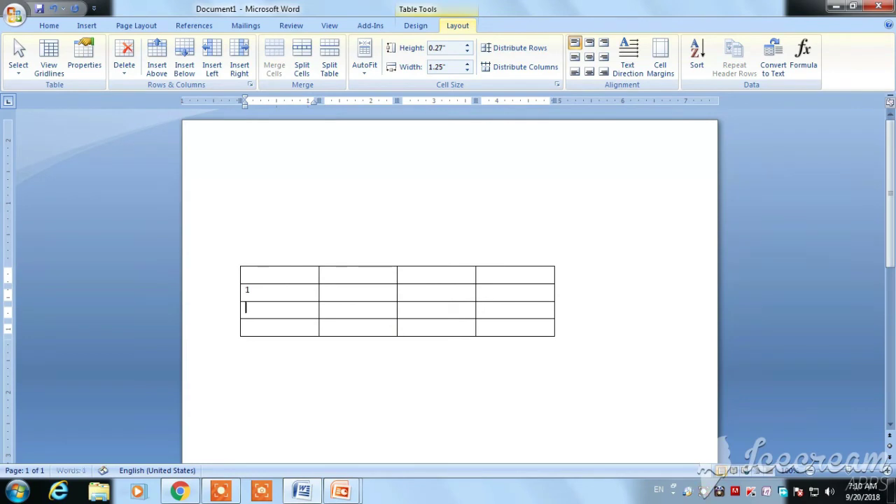
{"action": "type", "text": "3"}
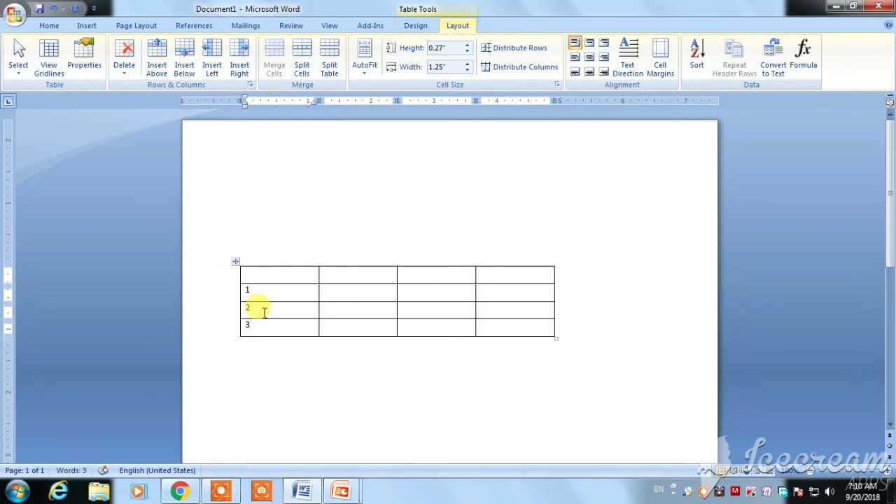
Insert two empty rows above the row numbered 2 and two more below the row numbered 3
{"action": "left_click", "coordinate": [266, 305]}
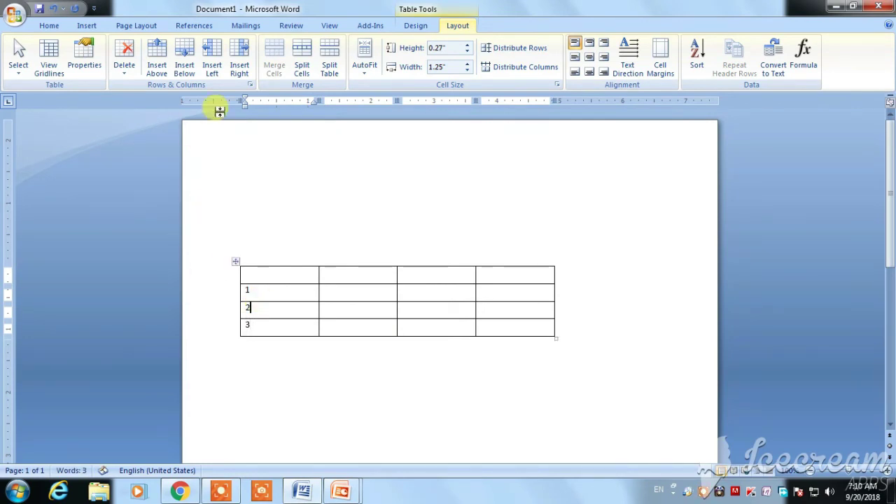
{"action": "left_click", "coordinate": [155, 56]}
{"action": "left_click", "coordinate": [259, 359]}
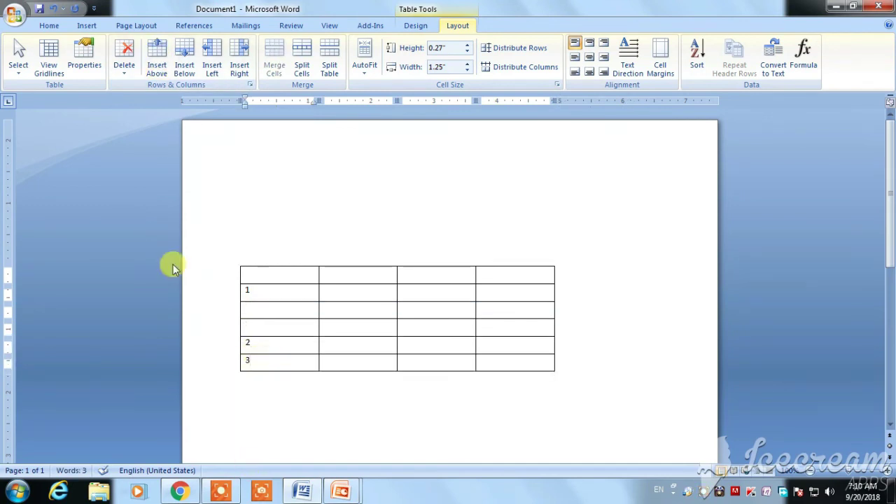
{"action": "left_click", "coordinate": [185, 61]}
{"action": "left_click", "coordinate": [184, 61]}
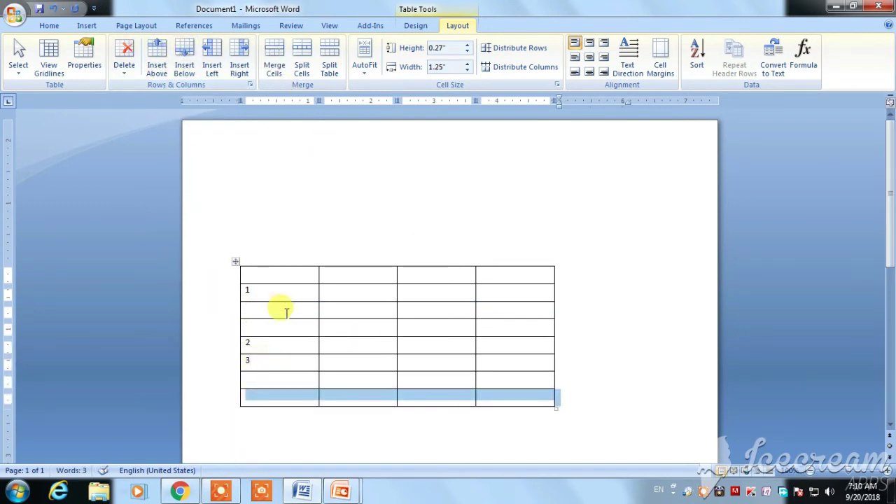
Delete the two empty rows between the rows numbered 1 and 2
{"action": "left_click_drag", "start_coordinate": [239, 309], "coordinate": [238, 328]}
{"action": "left_click", "coordinate": [124, 64]}
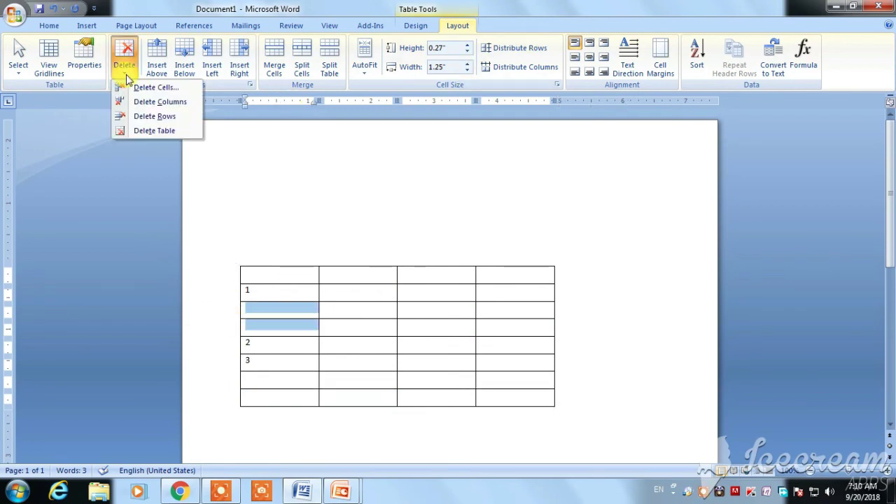
{"action": "left_click", "coordinate": [140, 116]}
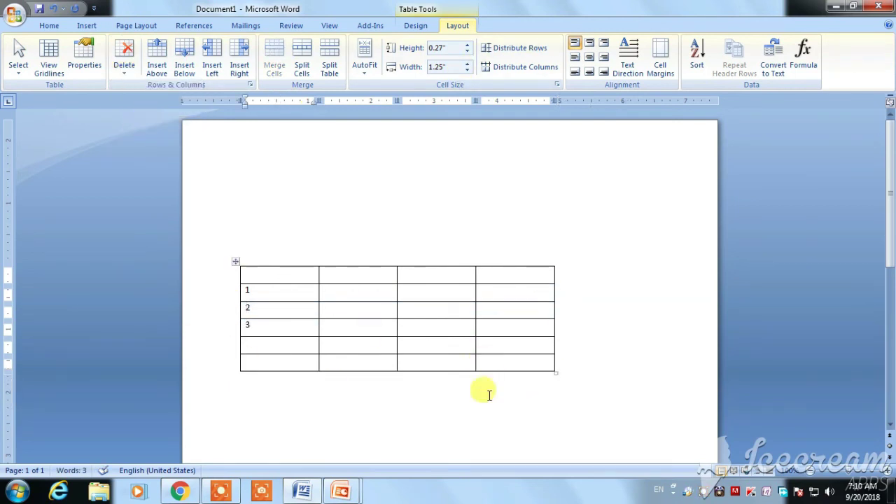
Enter the headings S.N, Name and Address in the first three cells of the table's first row
{"action": "left_click", "coordinate": [284, 276]}
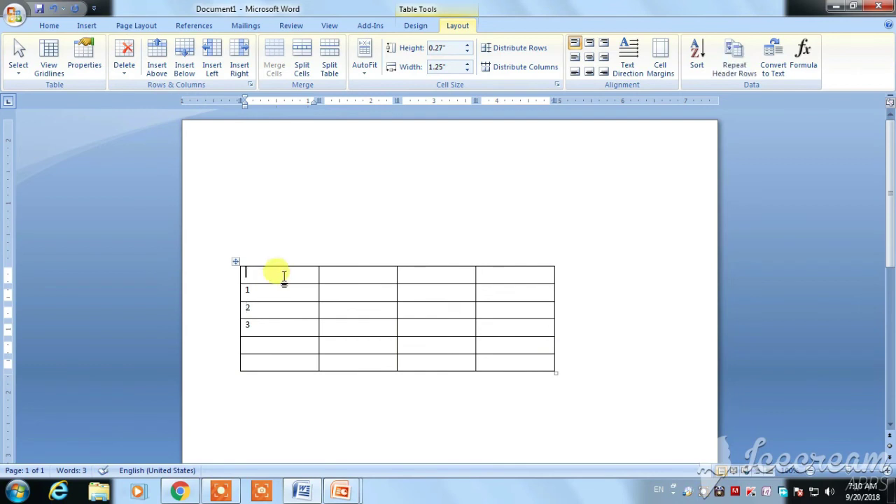
{"action": "type", "text": "sn"}
{"action": "key", "text": "Tab"}
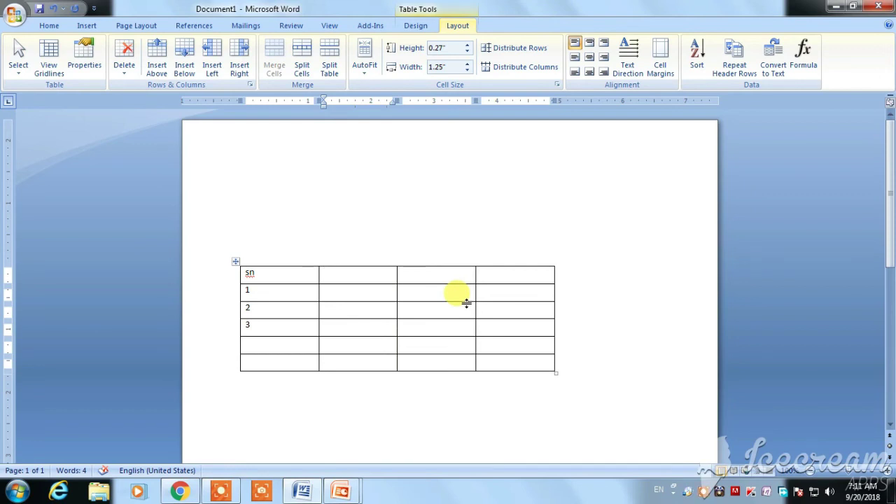
{"action": "type", "text": "Name"}
{"action": "key", "text": "Tab"}
{"action": "type", "text": "Address"}
{"action": "double_click", "coordinate": [267, 270]}
{"action": "type", "text": "S.N"}
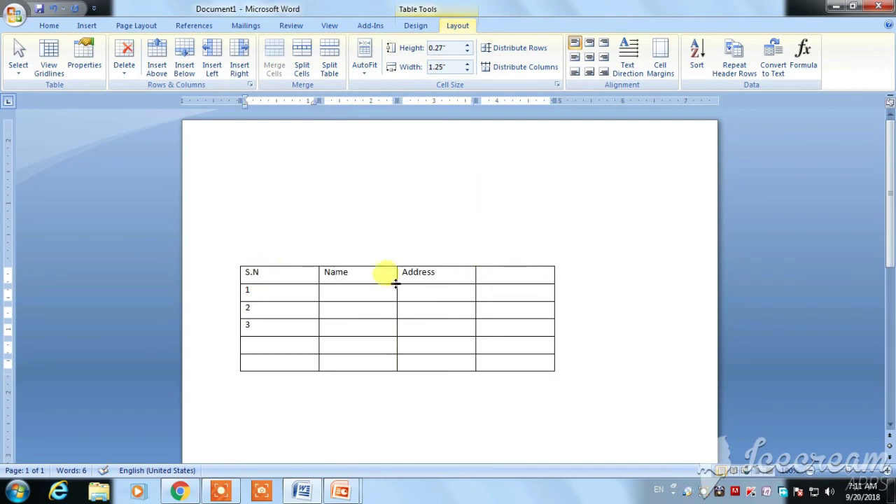
Try centre, bottom, right and top alignments on the table's header row, finishing with its text vertically centred and left-aligned
{"action": "left_click_drag", "start_coordinate": [241, 277], "coordinate": [525, 278]}
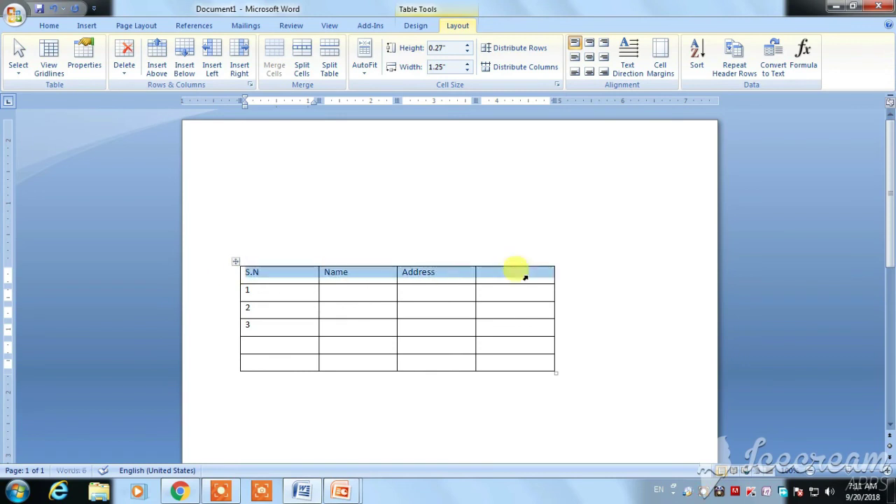
{"action": "left_click", "coordinate": [591, 58]}
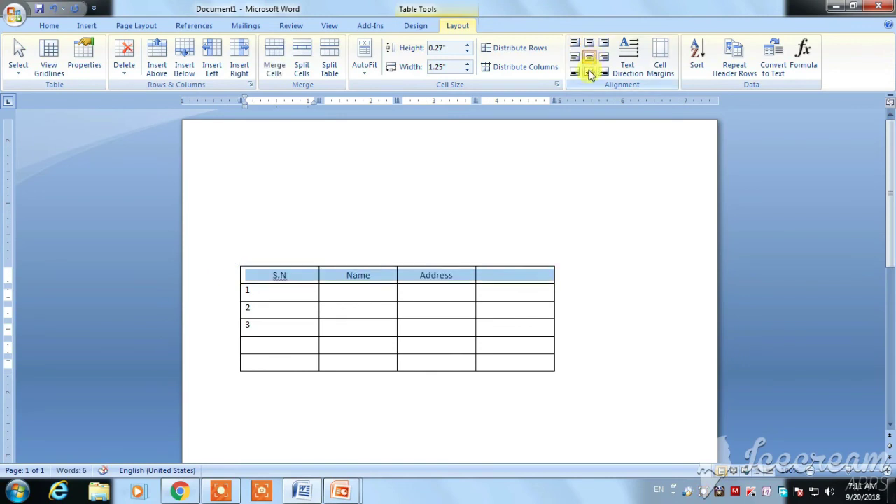
{"action": "left_click", "coordinate": [575, 73]}
{"action": "left_click", "coordinate": [591, 73]}
{"action": "left_click", "coordinate": [604, 73]}
{"action": "left_click", "coordinate": [605, 44]}
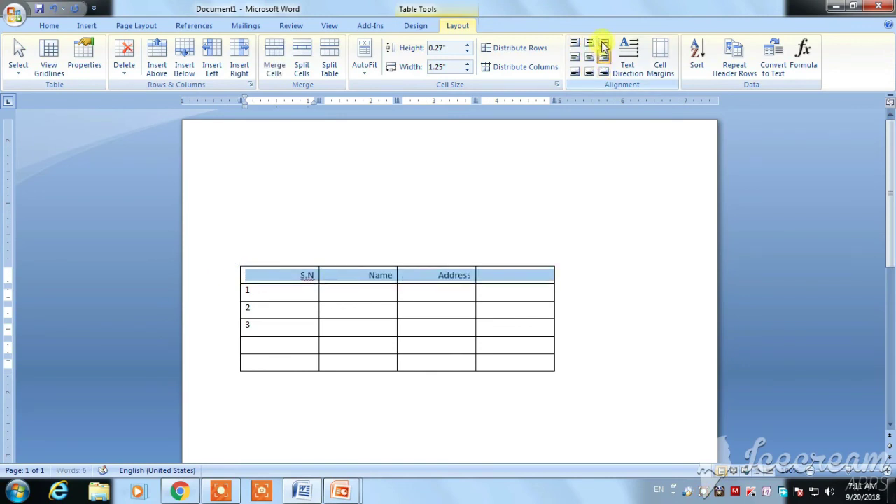
{"action": "left_click", "coordinate": [577, 44]}
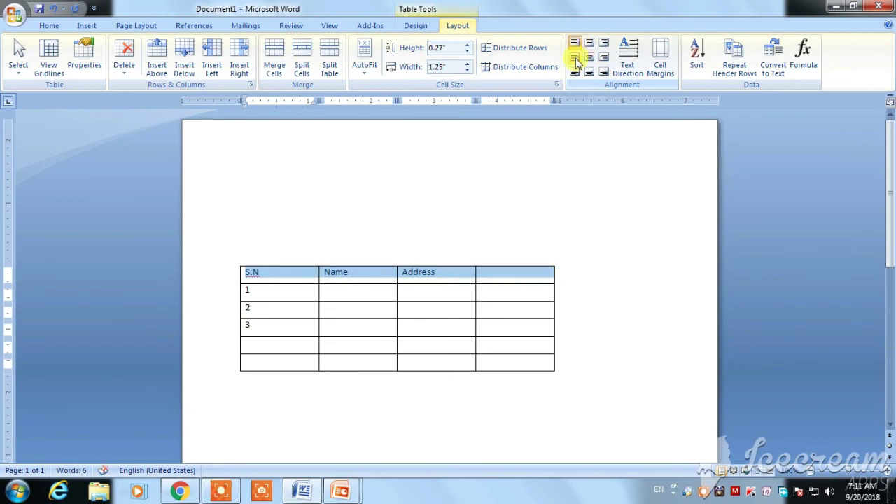
{"action": "left_click", "coordinate": [575, 58]}
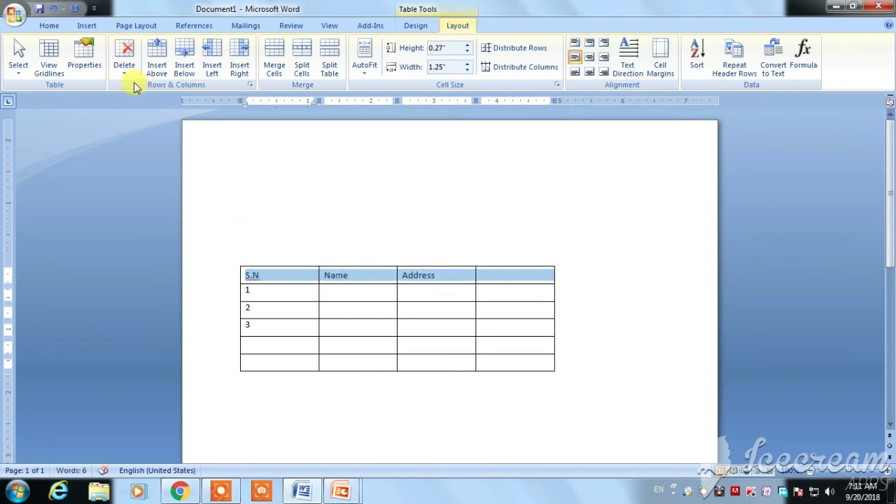
Enlarge the header row's text to 18 pt and make it bold
{"action": "left_click", "coordinate": [46, 25]}
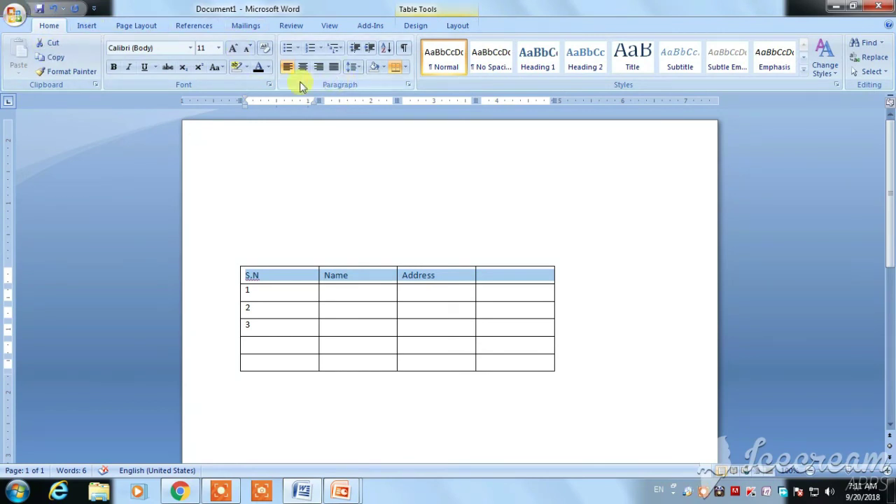
{"action": "left_click", "coordinate": [230, 49]}
{"action": "left_click", "coordinate": [230, 49]}
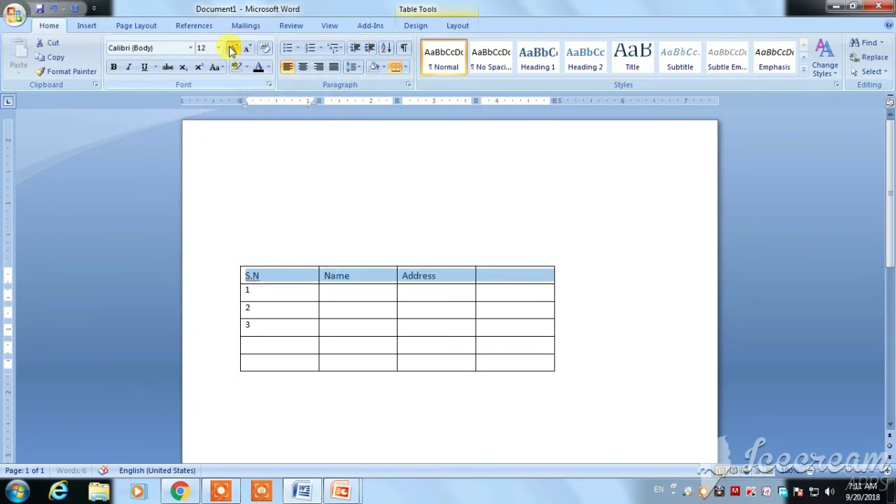
{"action": "left_click", "coordinate": [231, 49]}
{"action": "left_click", "coordinate": [231, 49]}
{"action": "left_click", "coordinate": [117, 67]}
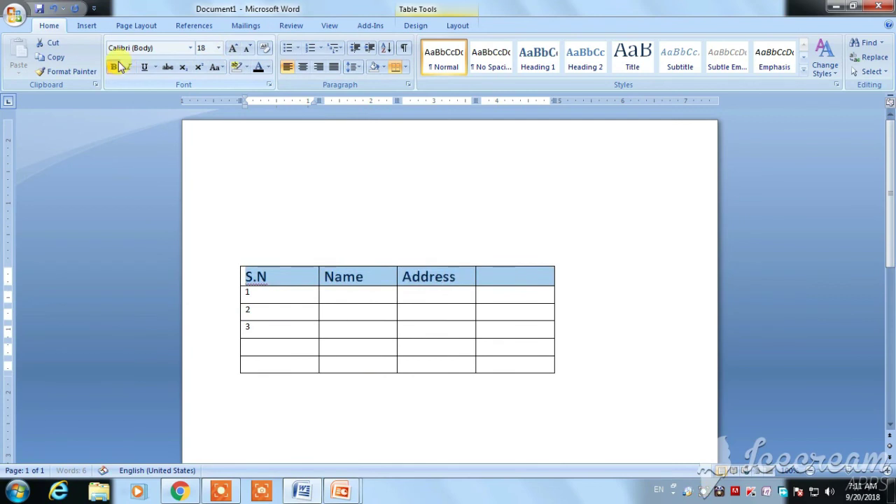
Rotate the header row's text direction to vertical, reading from bottom to top, and deselect the row
{"action": "left_click", "coordinate": [458, 26]}
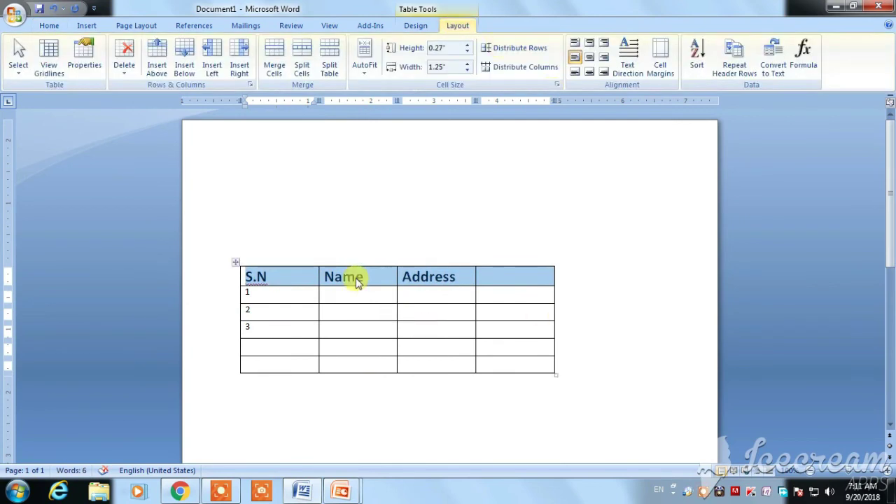
{"action": "left_click", "coordinate": [636, 59]}
{"action": "left_click", "coordinate": [636, 59]}
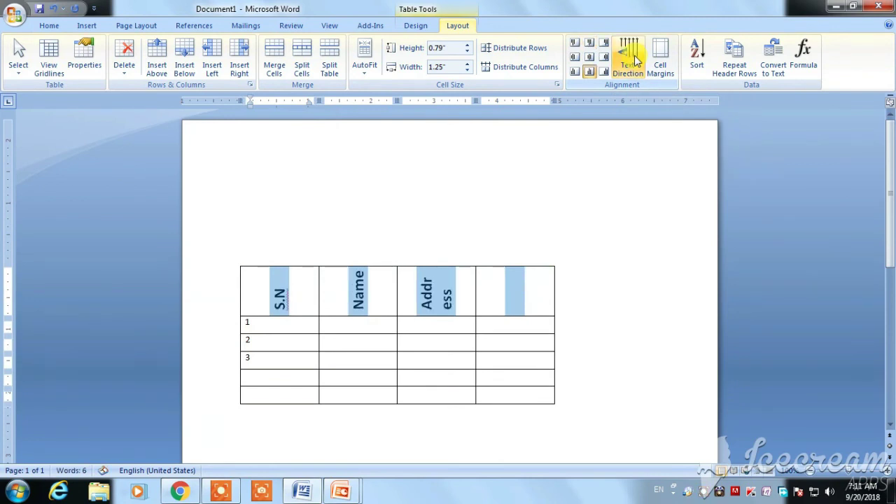
{"action": "left_click", "coordinate": [256, 304]}
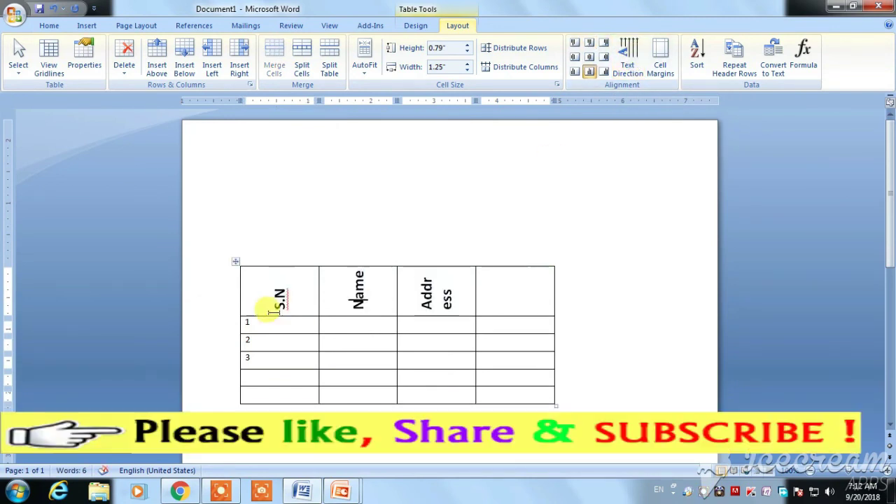
Select the whole header row and cycle its text direction back to horizontal
{"action": "left_click_drag", "start_coordinate": [262, 285], "coordinate": [553, 291]}
{"action": "left_click", "coordinate": [625, 57]}
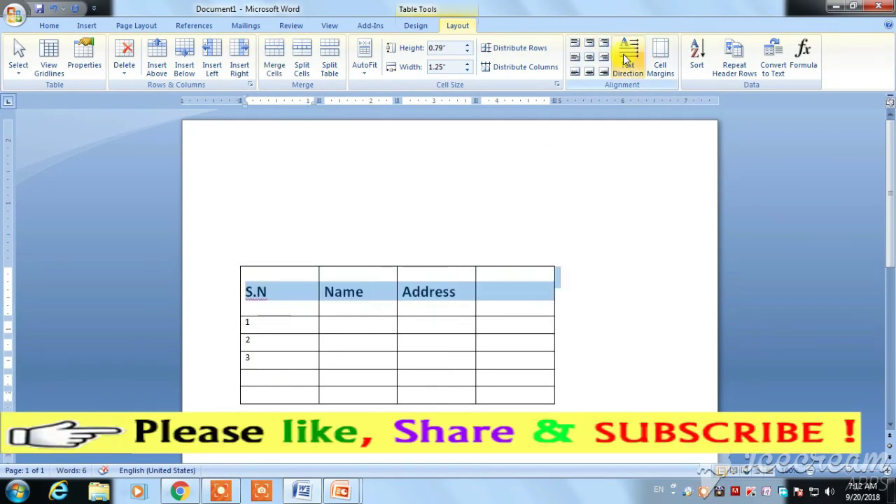
{"action": "left_click", "coordinate": [625, 57]}
{"action": "double_click", "coordinate": [627, 56]}
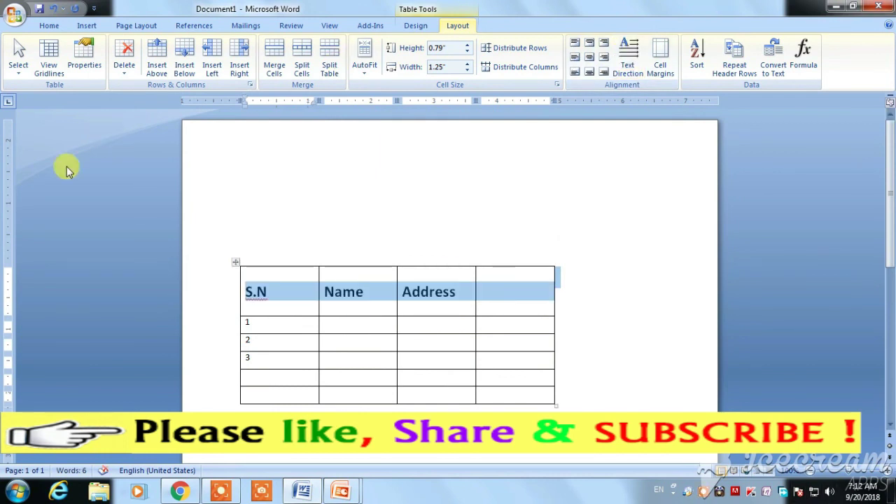